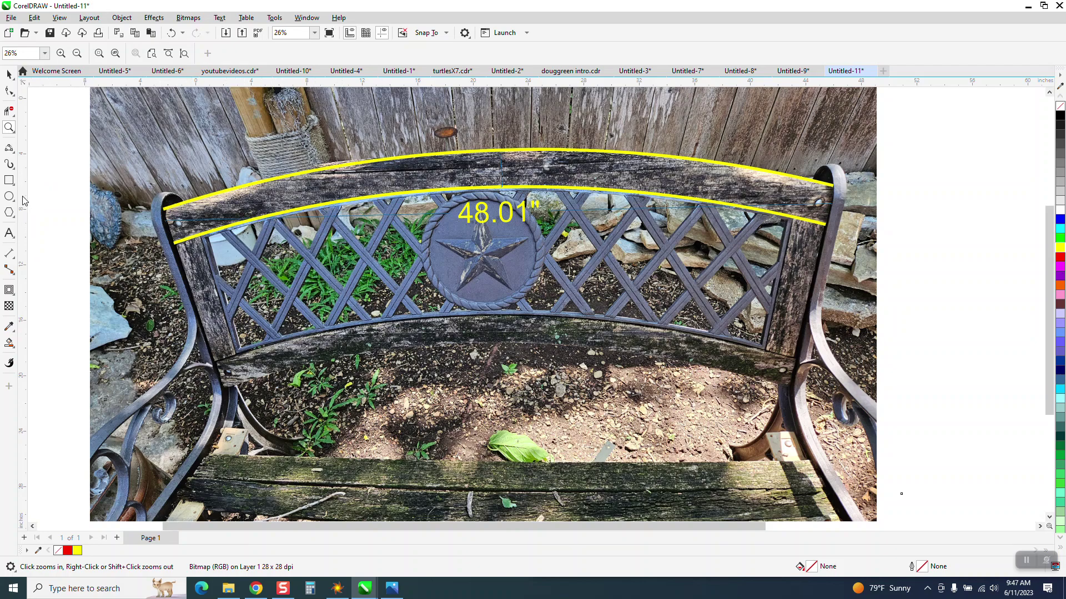
Step: Draw a 2-point line about 47 in long joining the ends of the lower yellow arc and give it a yellow outline
{"action": "left_click", "coordinate": [9, 147]}
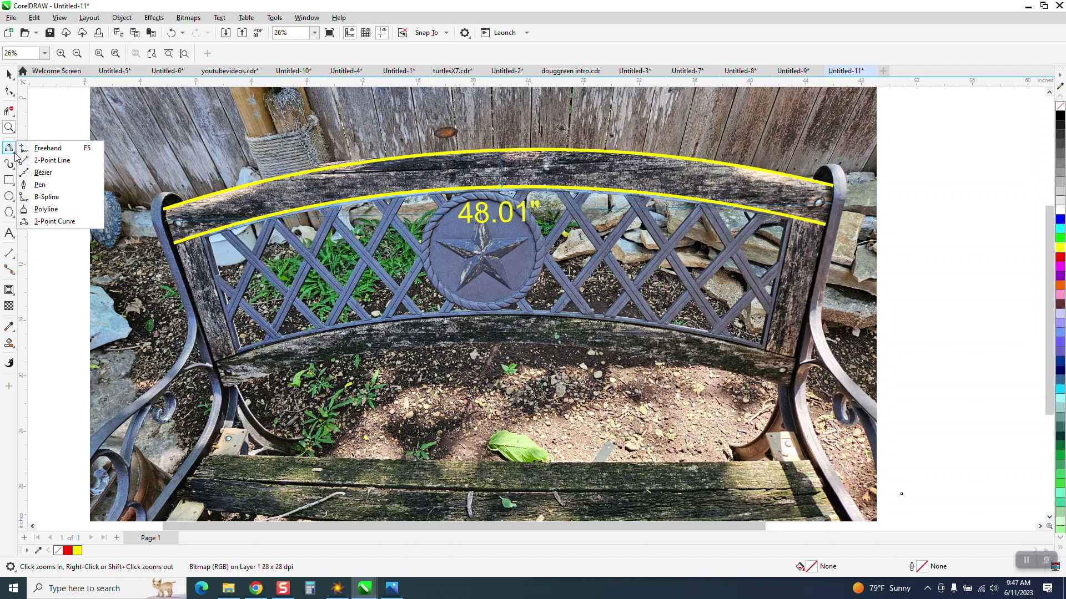
{"action": "left_click", "coordinate": [47, 160]}
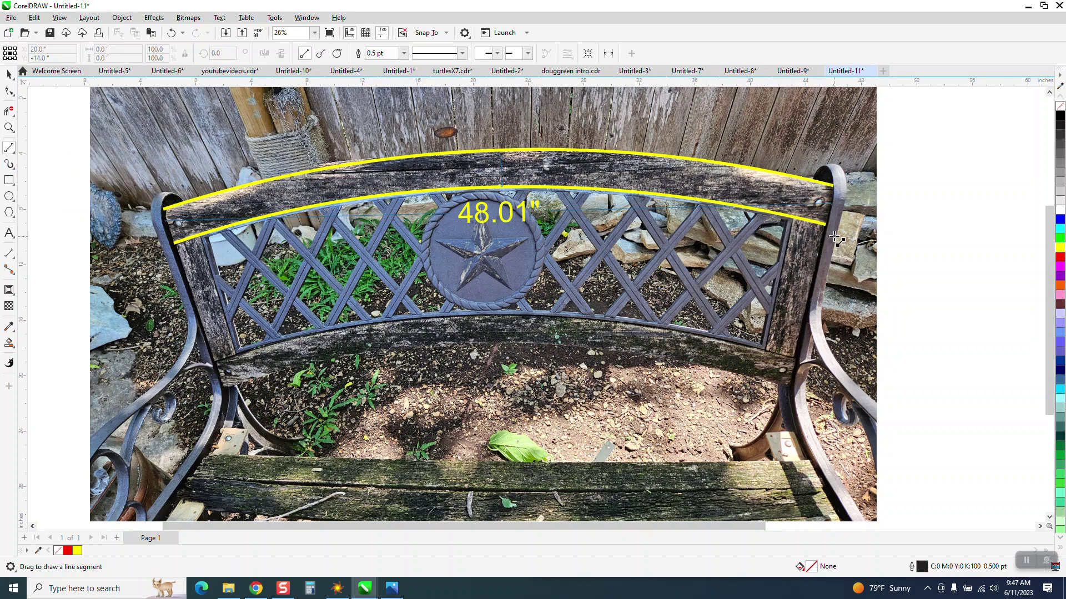
{"action": "left_click_drag", "start_coordinate": [825, 225], "coordinate": [174, 243]}
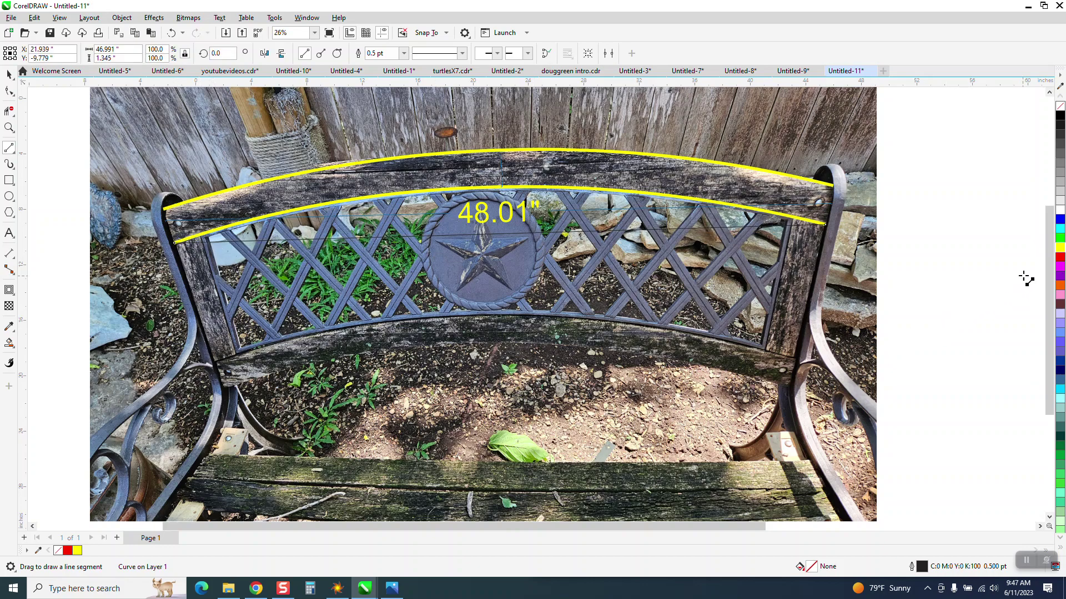
{"action": "right_click", "coordinate": [1060, 249]}
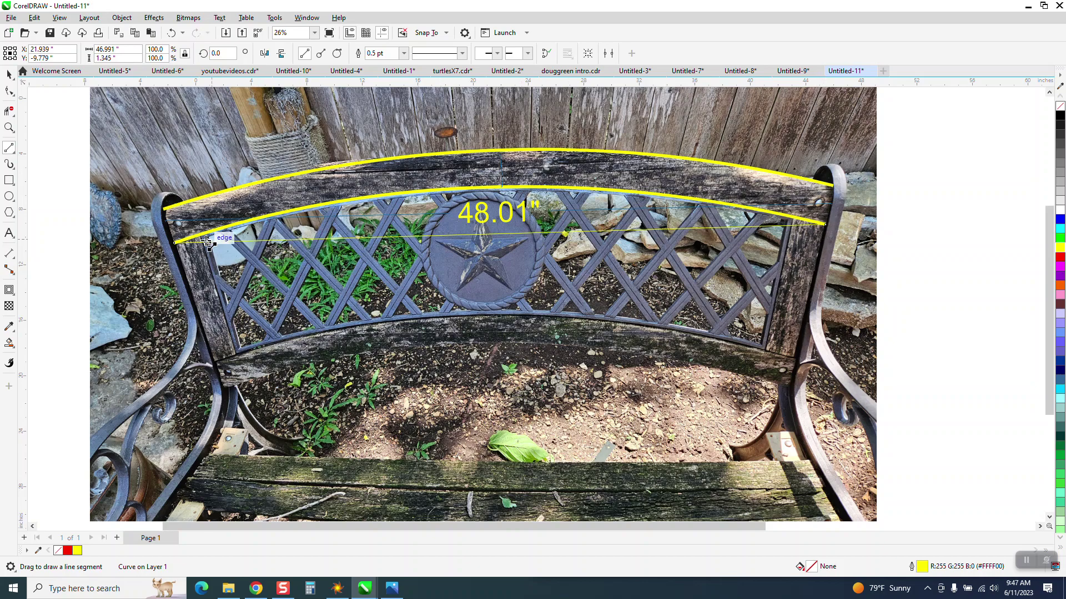
Step: Delete the lower yellow arc along the bottom edge of the bench's top rail
{"action": "left_click", "coordinate": [9, 128]}
{"action": "left_click_drag", "start_coordinate": [411, 176], "coordinate": [645, 299]}
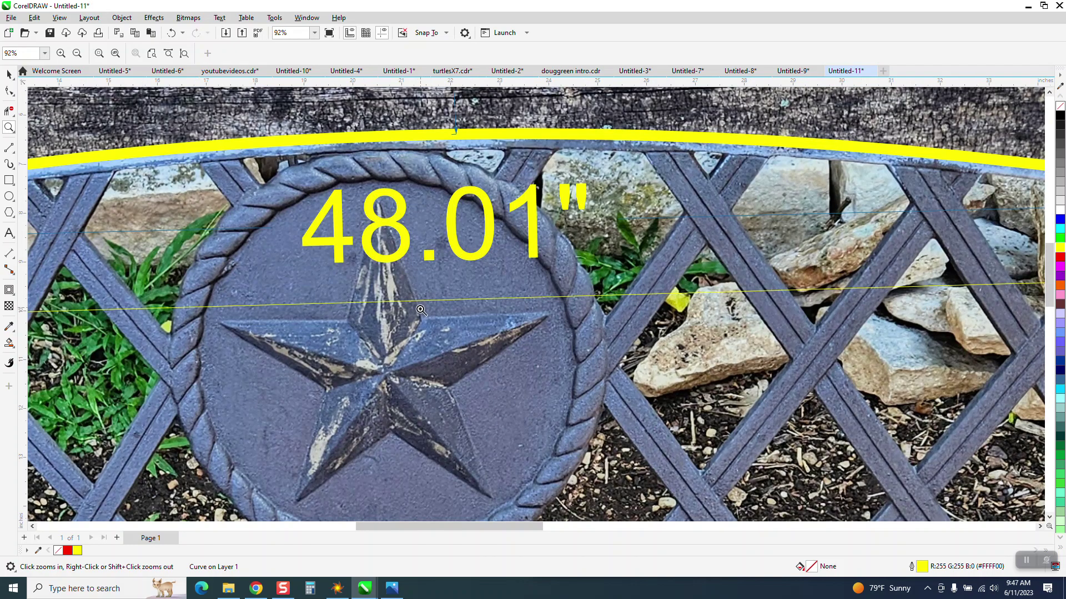
{"action": "left_click", "coordinate": [9, 73]}
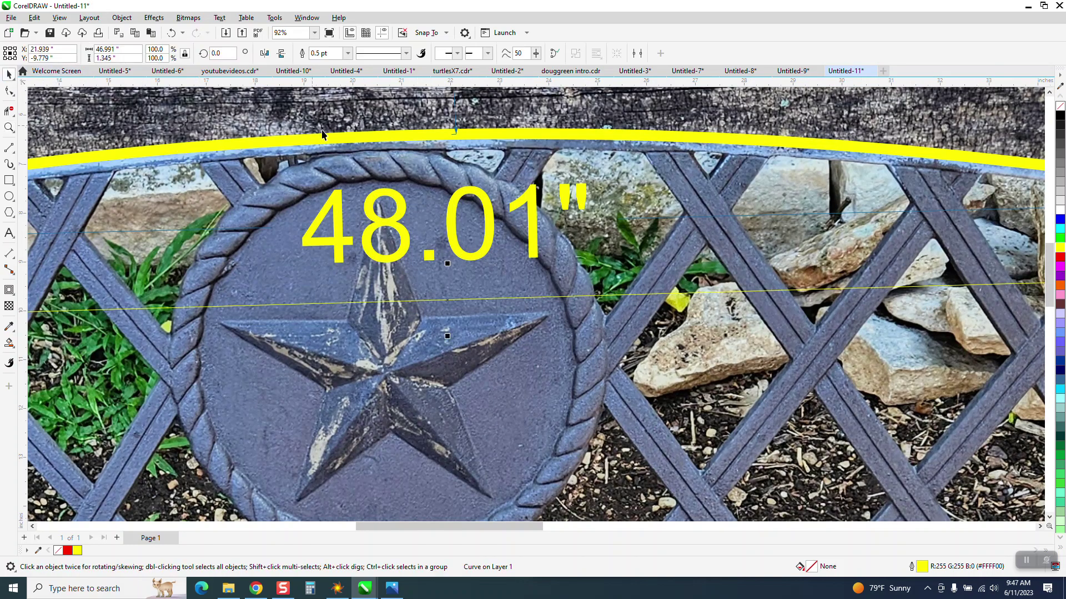
{"action": "left_click", "coordinate": [358, 138]}
{"action": "key", "text": "Delete"}
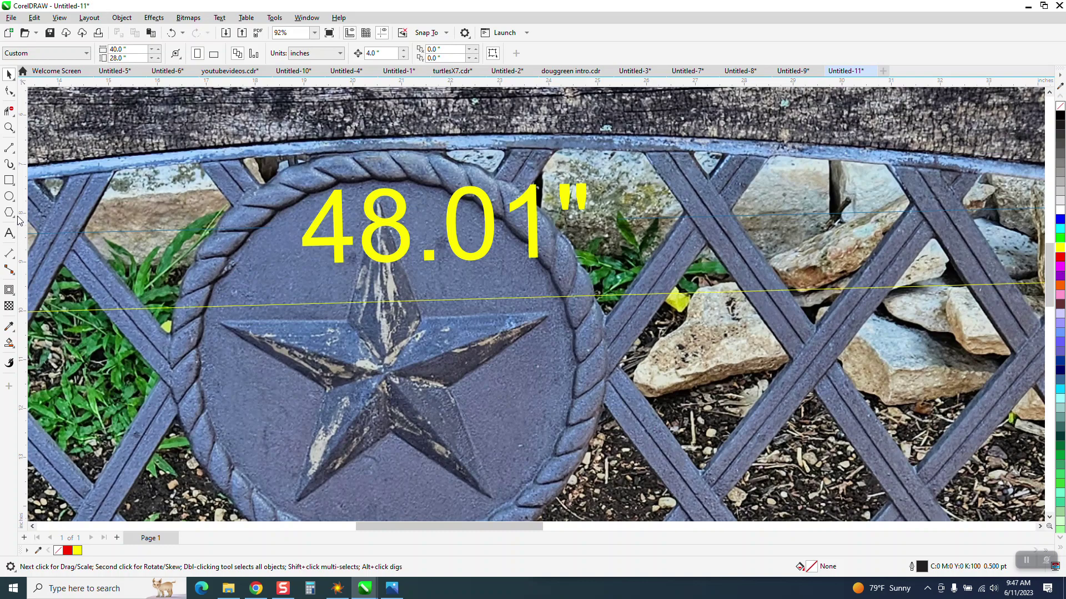
Step: Add a parallel dimension from the straight yellow line straight up to the lower edge of the bench's top rail
{"action": "left_click", "coordinate": [14, 258]}
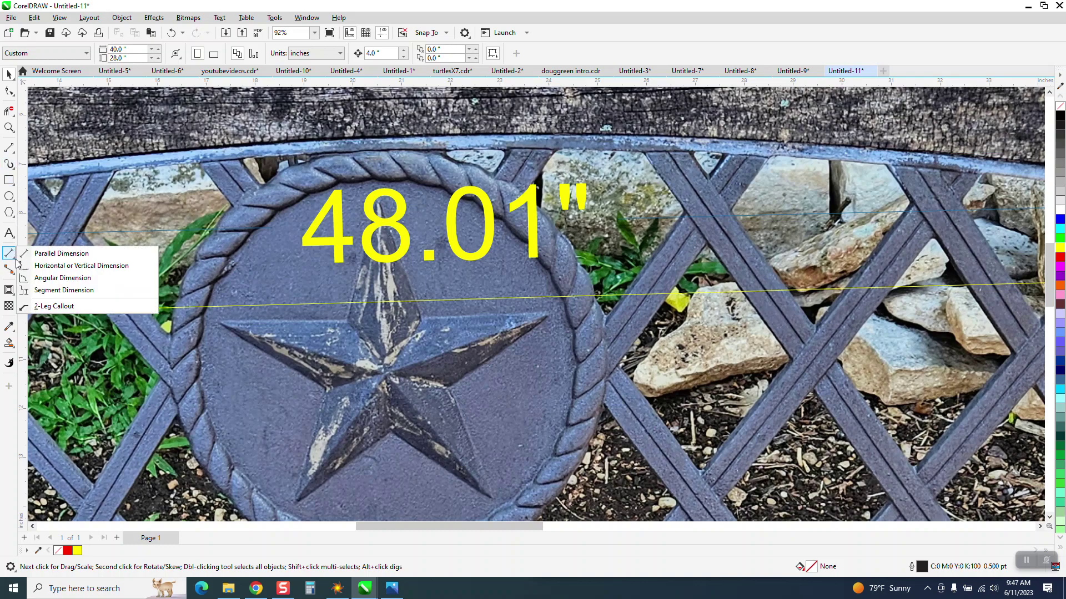
{"action": "left_click", "coordinate": [48, 254]}
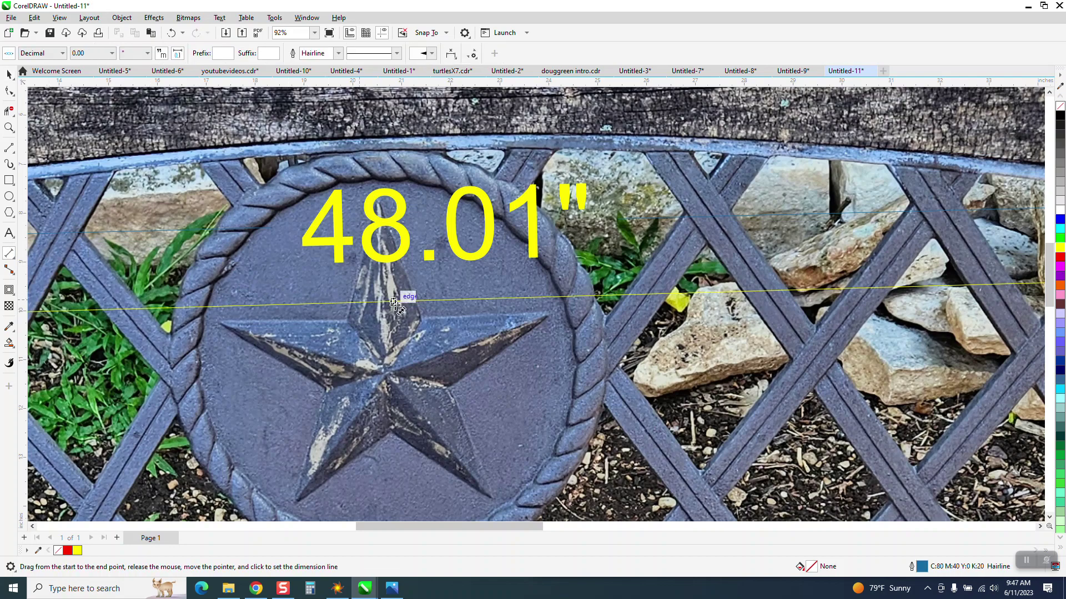
{"action": "left_click_drag", "start_coordinate": [392, 302], "coordinate": [391, 136]}
{"action": "left_click", "coordinate": [391, 135]}
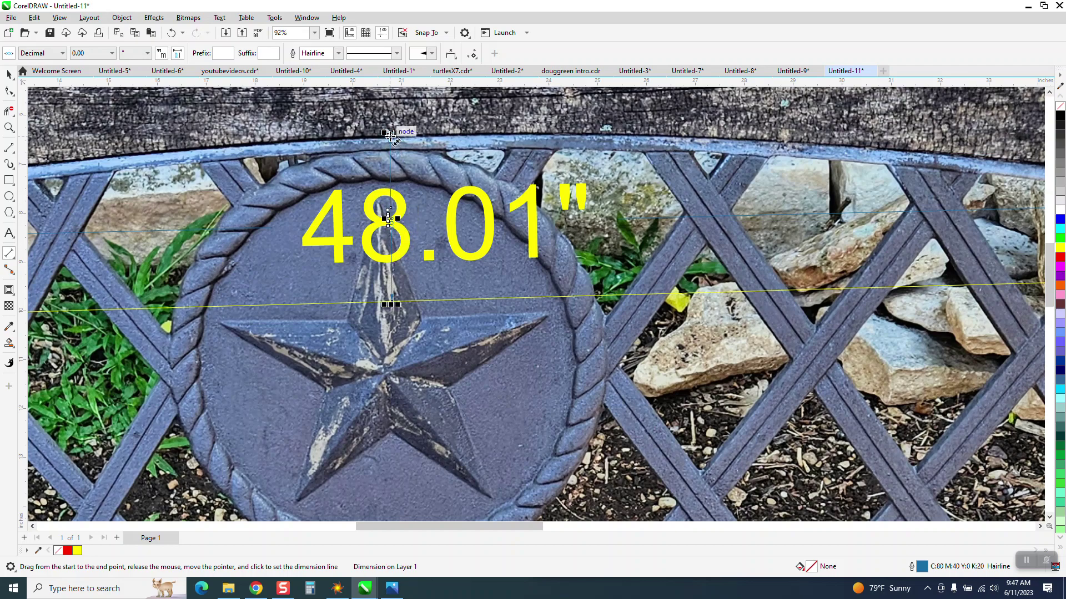
{"action": "left_click", "coordinate": [9, 127]}
{"action": "left_click_drag", "start_coordinate": [375, 201], "coordinate": [423, 257]}
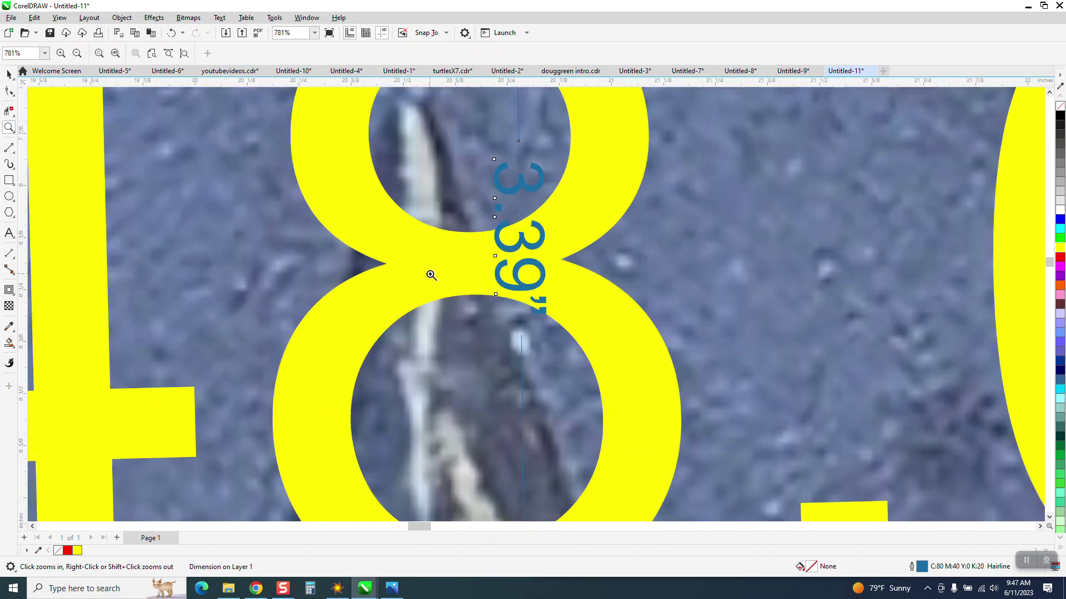
{"action": "scroll", "coordinate": [424, 279], "scroll_direction": "down", "scroll_amount": 8}
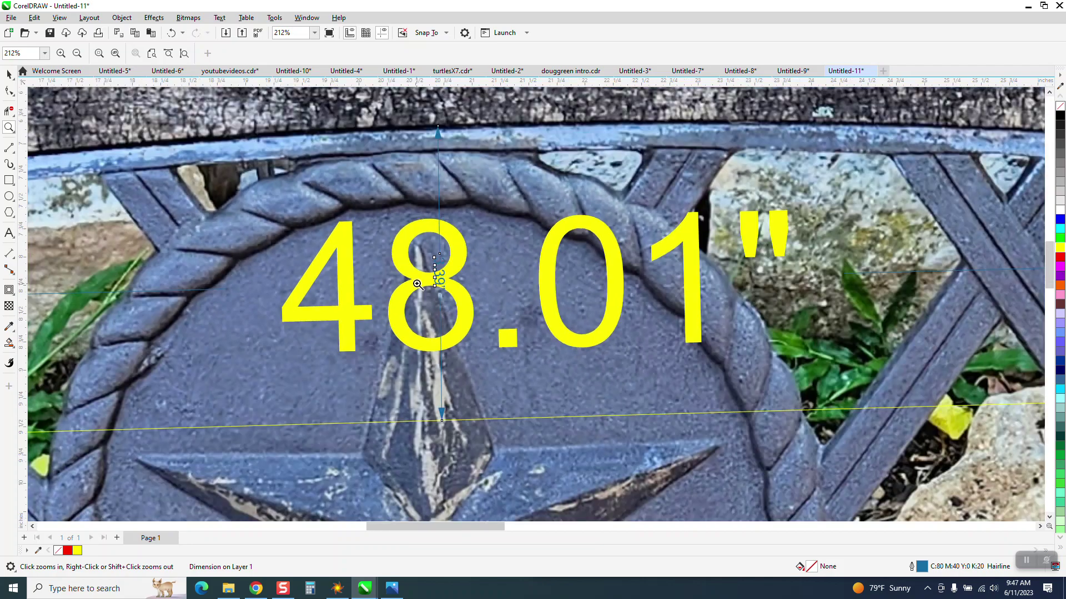
Step: Draw two stacked rectangles beside the router bit: a lower one about 34.6 × 10 in and an upper one about 34.5 × 2.8 in
{"action": "scroll", "coordinate": [416, 283], "scroll_direction": "down", "scroll_amount": 5}
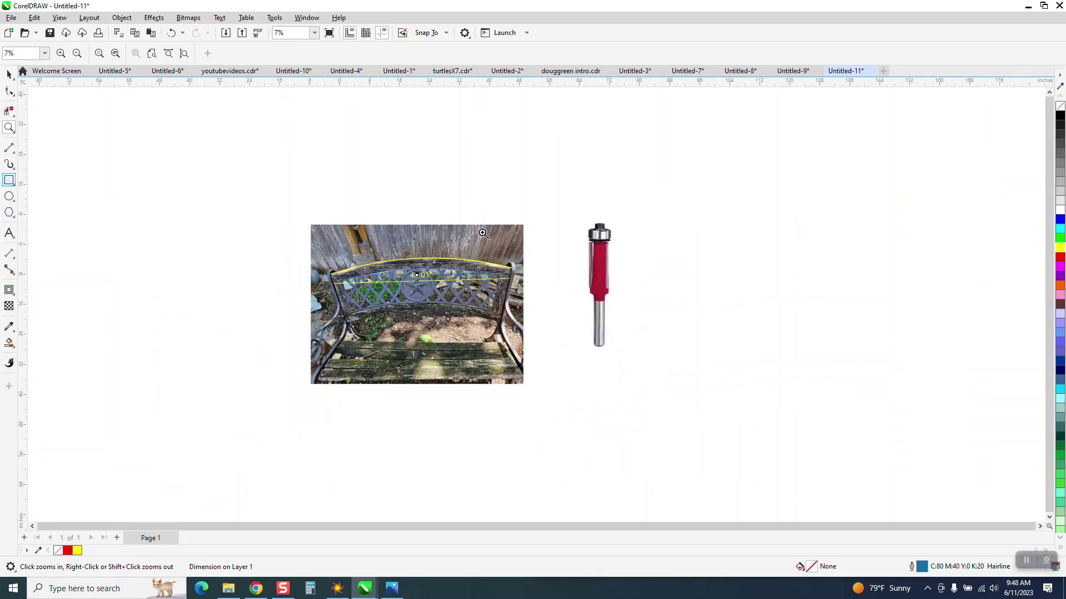
{"action": "left_click_drag", "start_coordinate": [569, 211], "coordinate": [695, 387]}
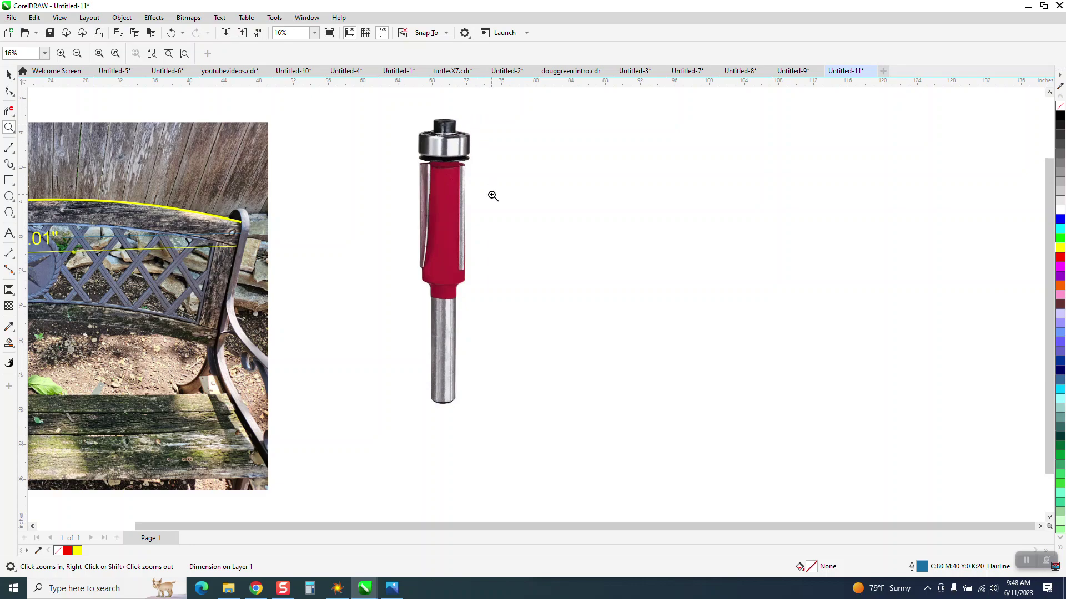
{"action": "left_click", "coordinate": [9, 180]}
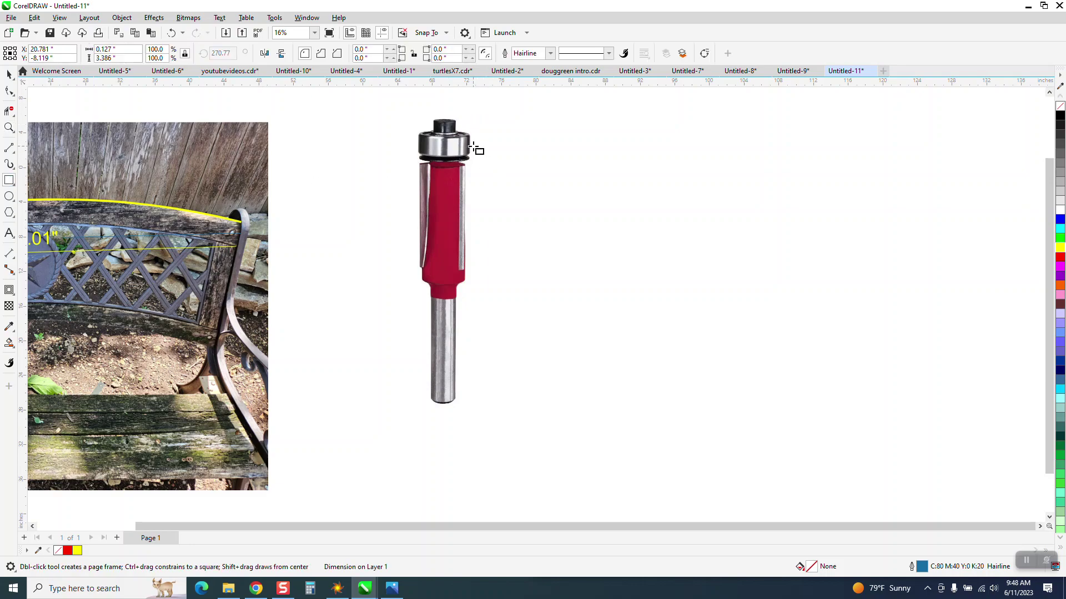
{"action": "left_click_drag", "start_coordinate": [487, 165], "coordinate": [786, 252]}
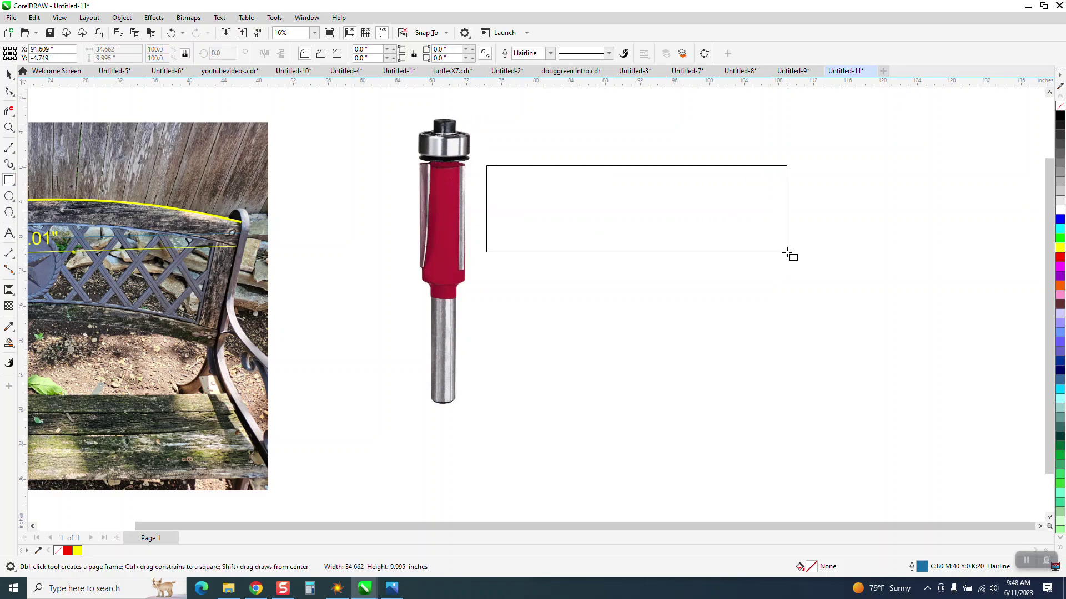
{"action": "left_click_drag", "start_coordinate": [486, 165], "coordinate": [786, 142]}
Step: Fill the thin upper rectangle with orange and the larger lower rectangle with red
{"action": "left_click", "coordinate": [9, 74]}
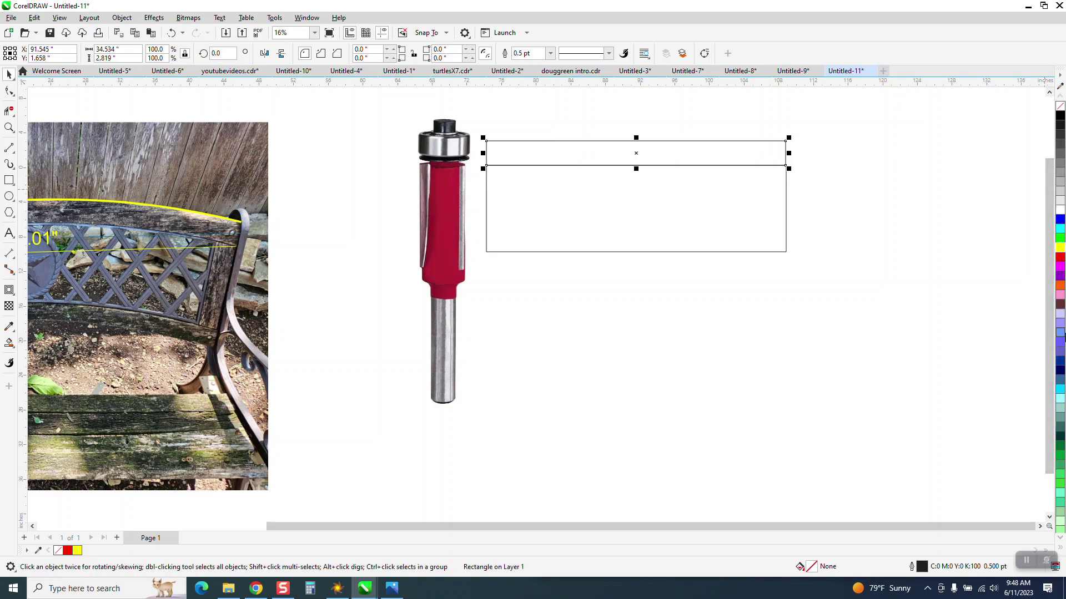
{"action": "left_click", "coordinate": [1060, 286]}
{"action": "left_click", "coordinate": [679, 205]}
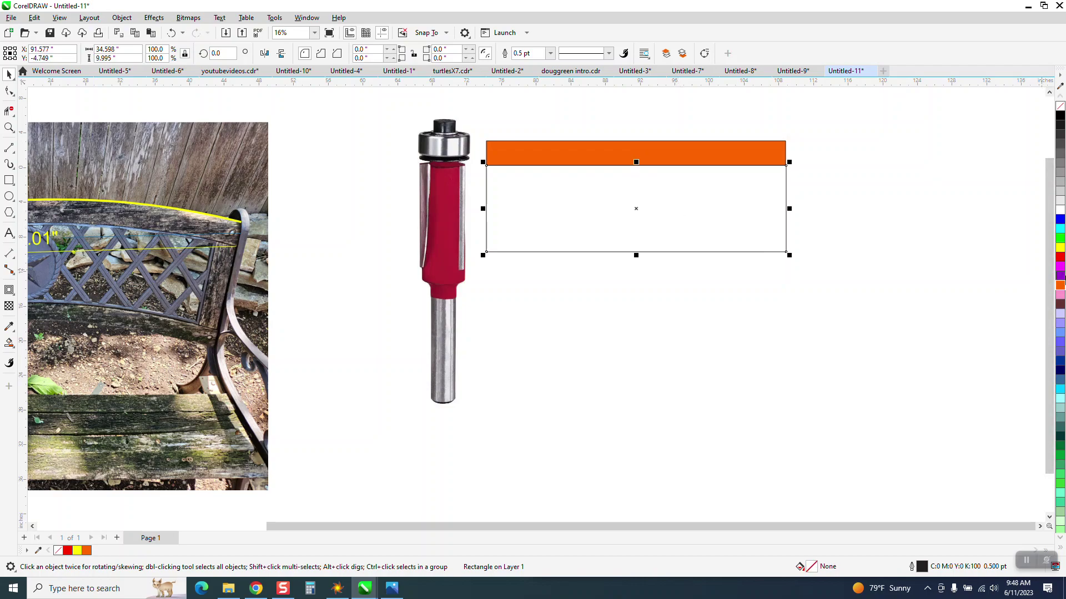
{"action": "left_click", "coordinate": [1060, 257]}
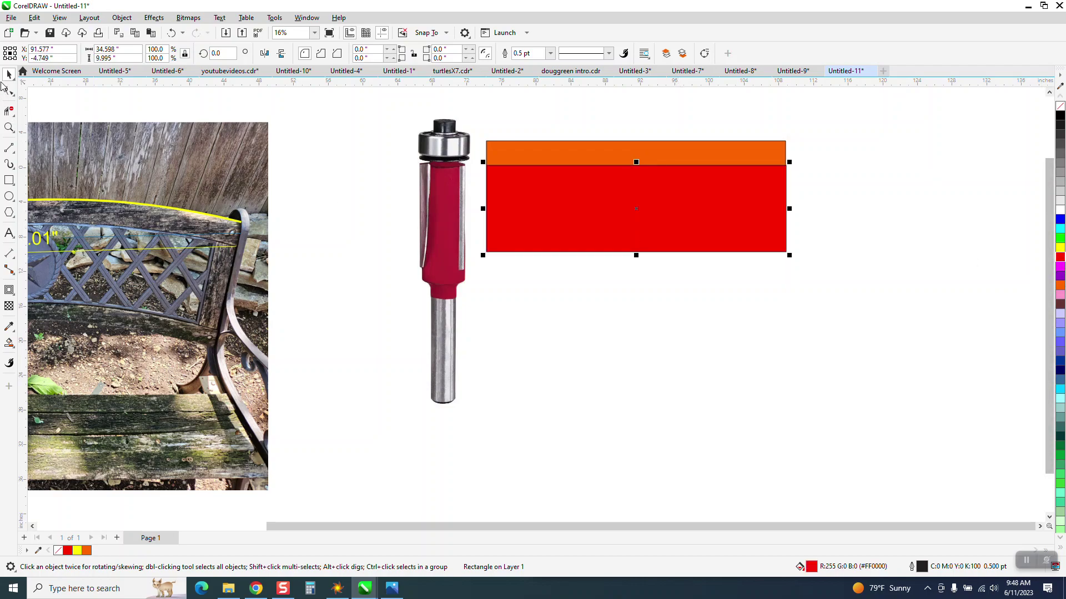
Step: Move the router bit image toward the bench photo and place both rectangles against the bit's bearing and cutting edge
{"action": "left_click_drag", "start_coordinate": [480, 205], "coordinate": [89, 256]}
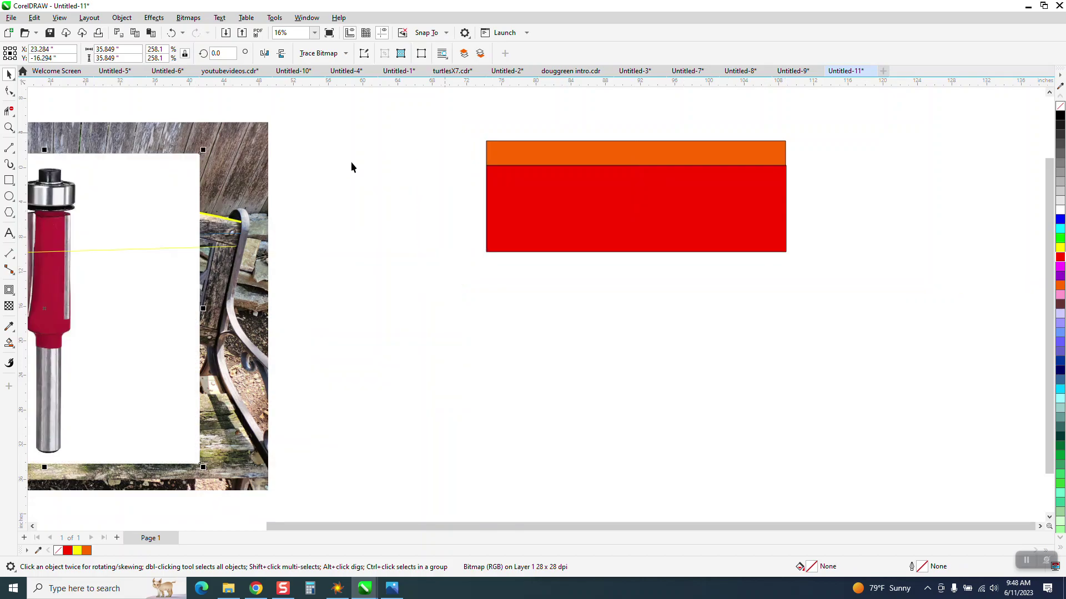
{"action": "key", "text": "ctrl+z"}
{"action": "left_click", "coordinate": [493, 152]}
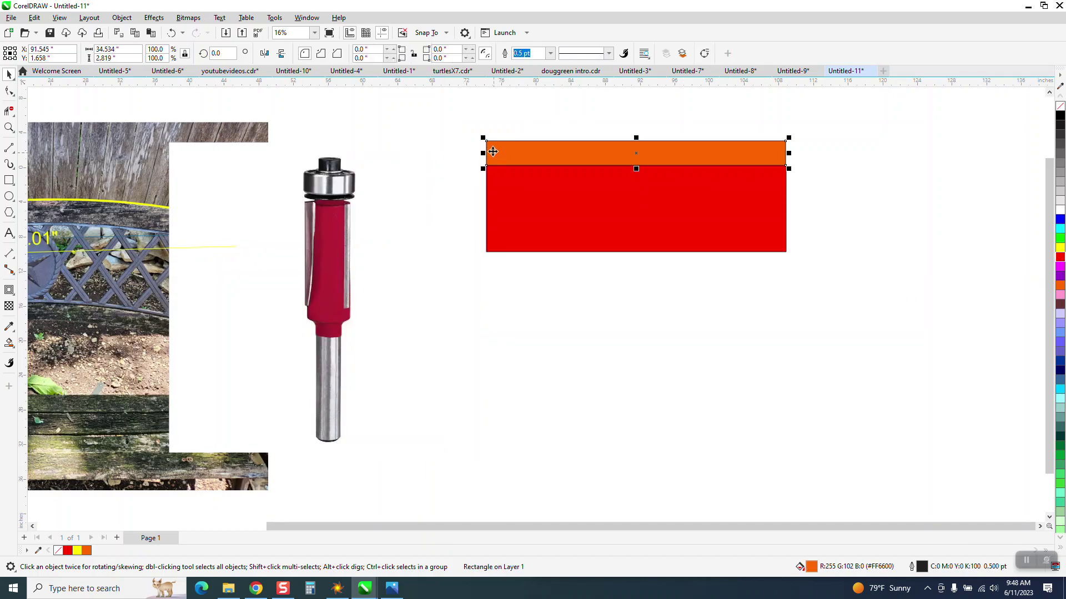
{"action": "left_click_drag", "start_coordinate": [827, 130], "coordinate": [468, 271]}
{"action": "left_click_drag", "start_coordinate": [487, 170], "coordinate": [354, 198]}
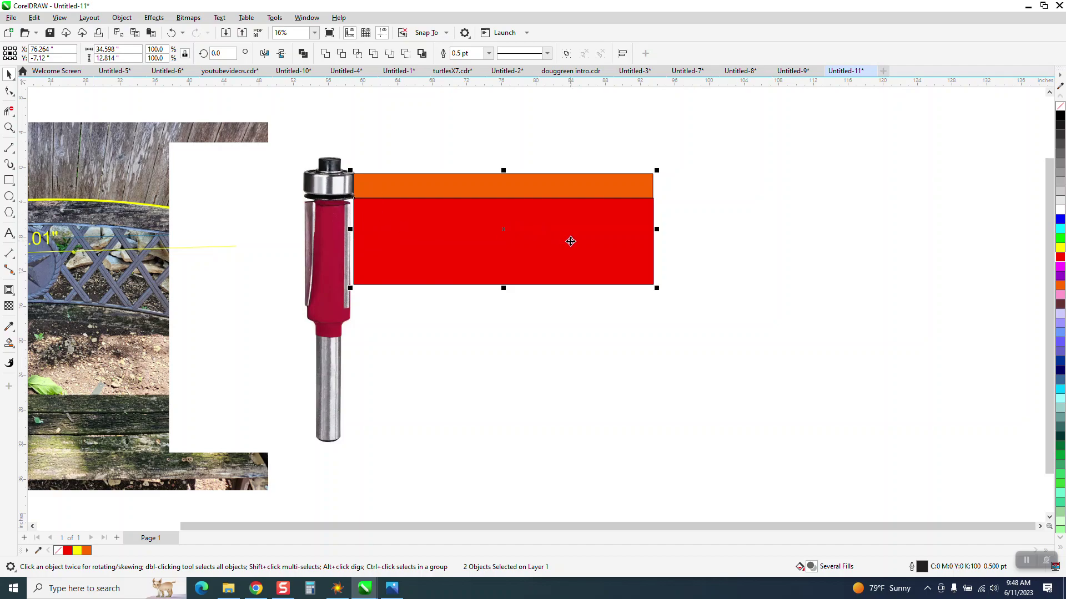
Step: Move both rectangles away from the bench photo and place the router bit image on their far side
{"action": "left_click_drag", "start_coordinate": [497, 220], "coordinate": [757, 222]}
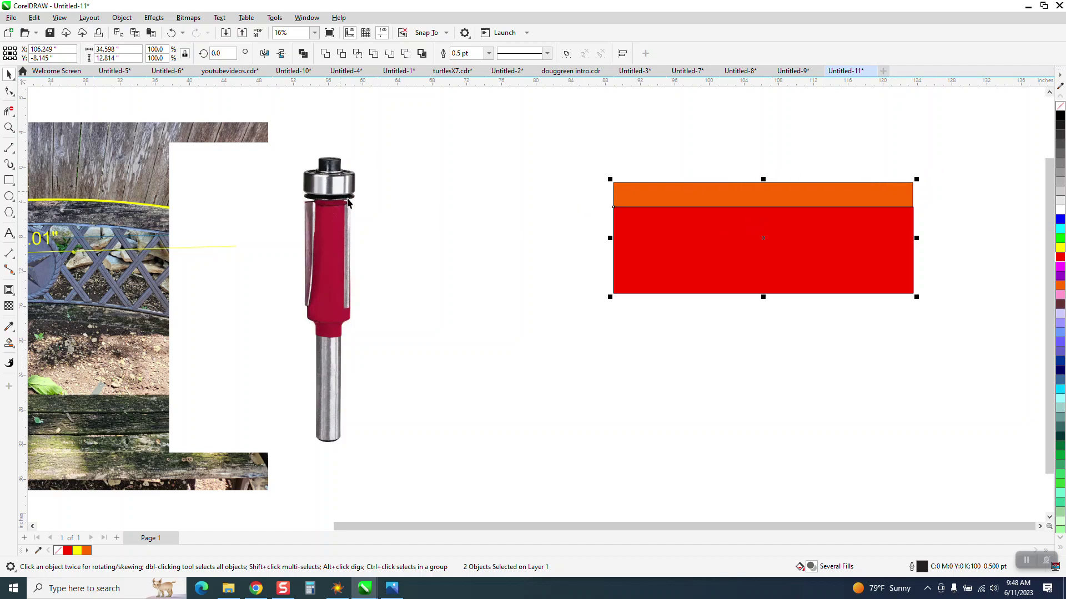
{"action": "scroll", "coordinate": [405, 214], "scroll_direction": "down", "scroll_amount": 2}
{"action": "left_click_drag", "start_coordinate": [371, 230], "coordinate": [864, 221]}
{"action": "scroll", "coordinate": [247, 261], "scroll_direction": "down", "scroll_amount": 2}
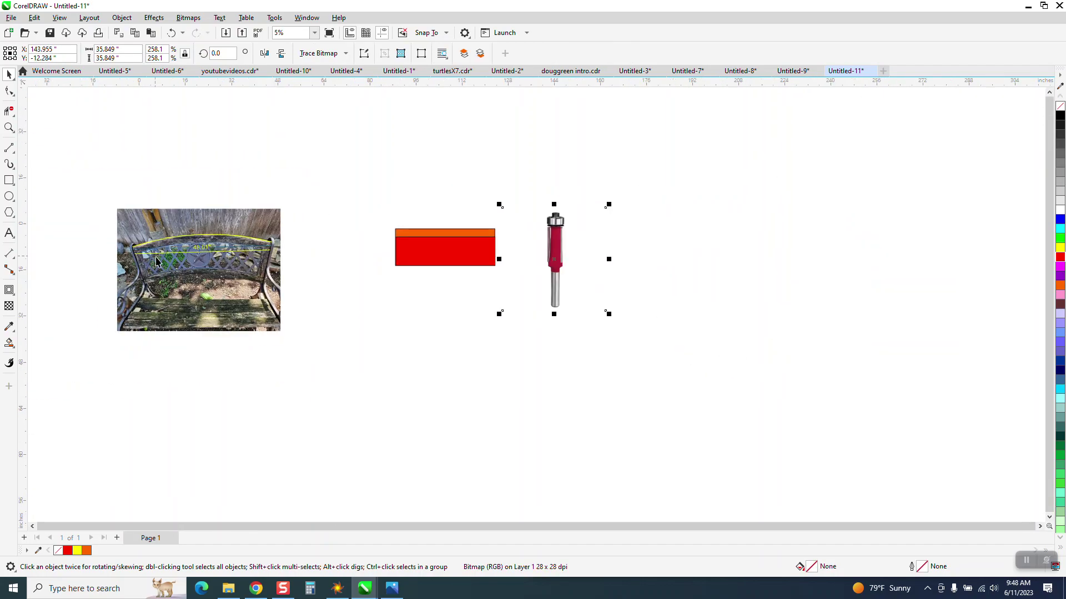
Step: Draw a horizontal 2-point line about 102 in long below the rectangles, try to set its length to 48 in, and move it slightly lower
{"action": "left_click", "coordinate": [14, 153]}
{"action": "left_click", "coordinate": [45, 163]}
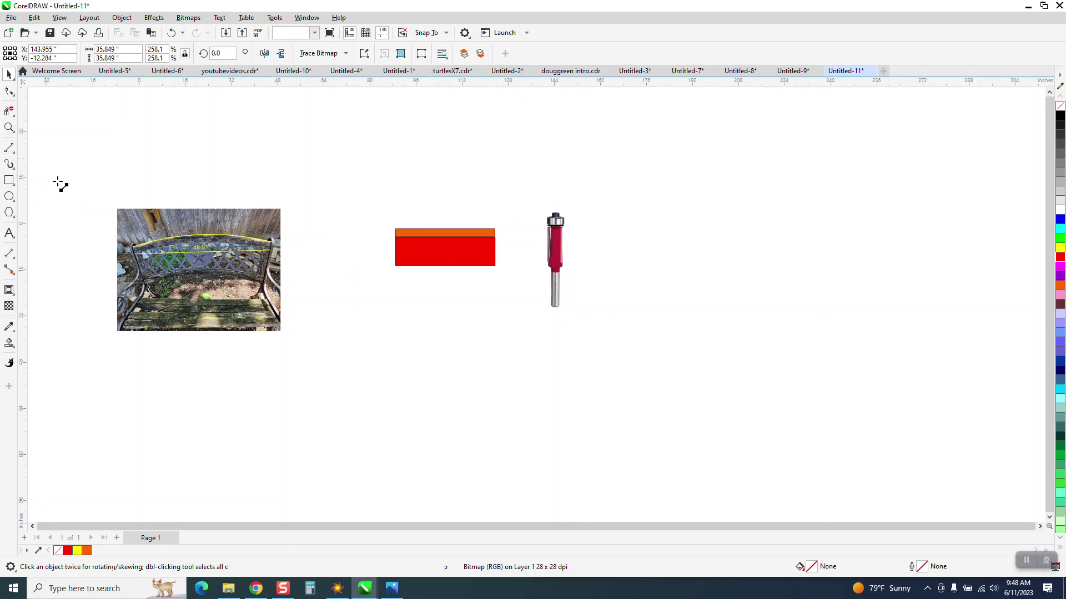
{"action": "left_click_drag", "start_coordinate": [385, 376], "coordinate": [688, 376]}
{"action": "left_click", "coordinate": [118, 49]}
{"action": "type", "text": "48"}
{"action": "key", "text": "Escape"}
{"action": "key", "text": "space"}
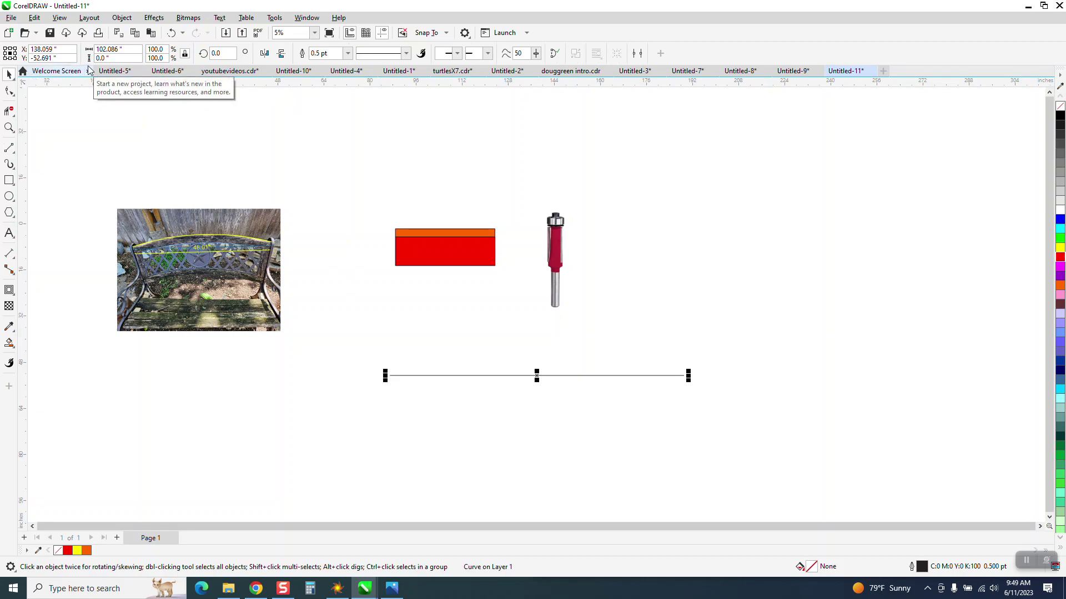
{"action": "left_click", "coordinate": [118, 49]}
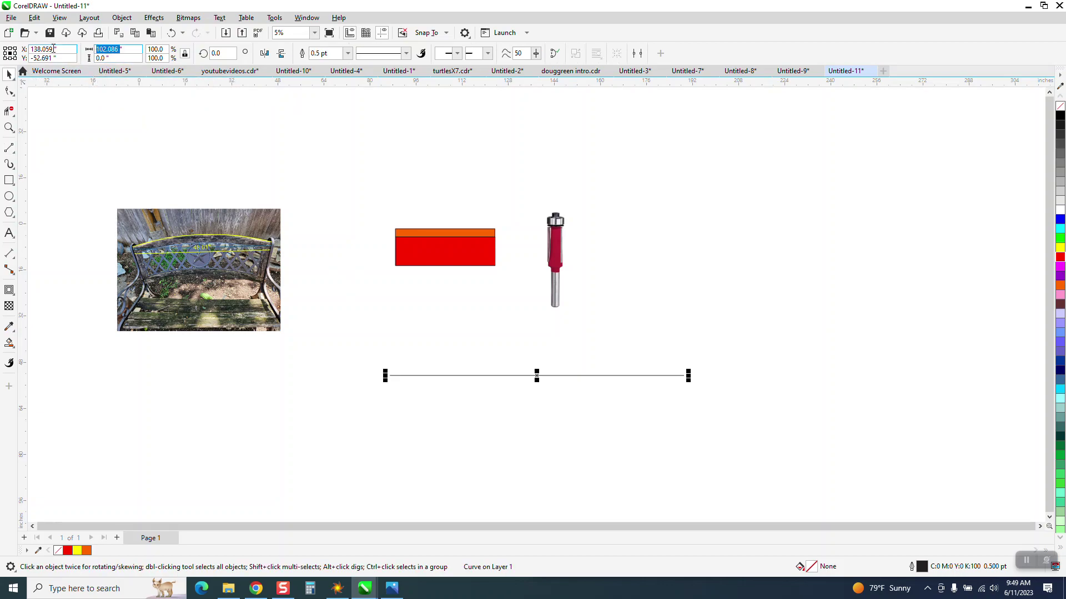
{"action": "left_click", "coordinate": [53, 49]}
{"action": "left_click_drag", "start_coordinate": [536, 376], "coordinate": [521, 398]}
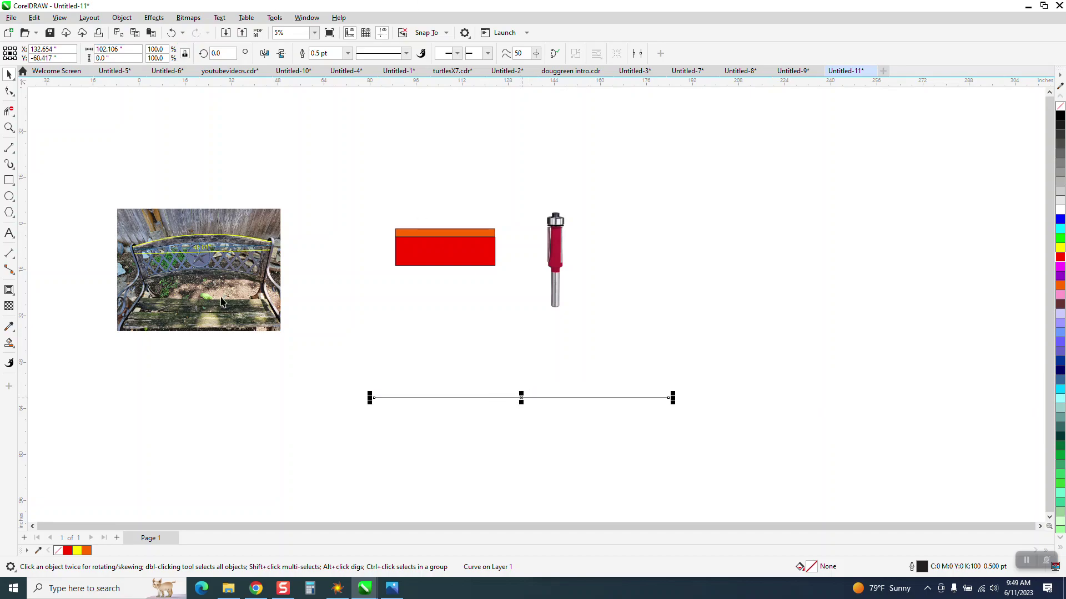
Step: Draw a horizontal 2-point line above the bench photo and set its length to 48 in
{"action": "left_click", "coordinate": [14, 155]}
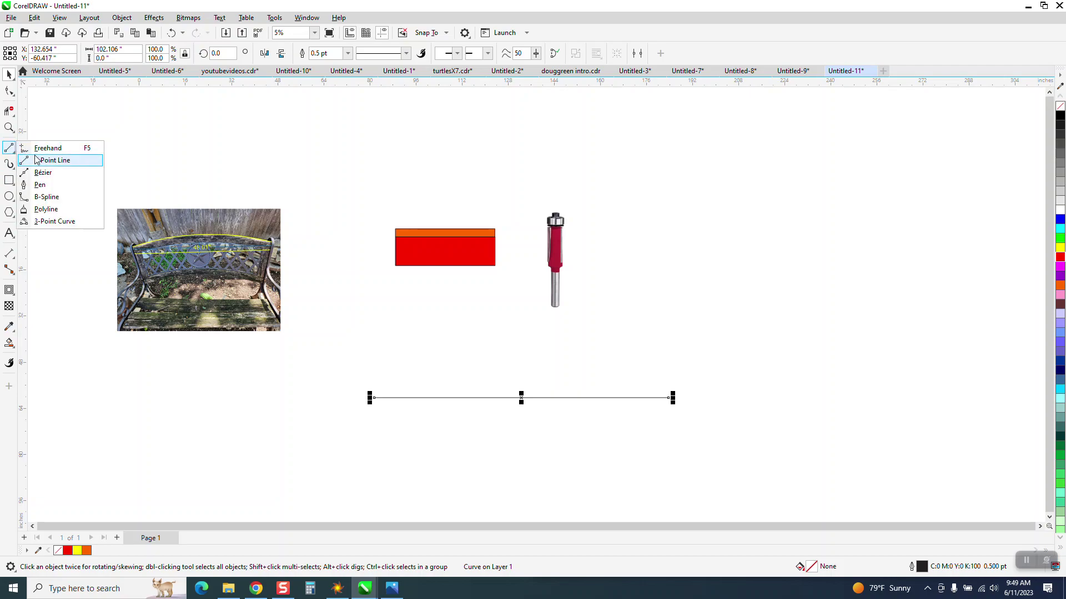
{"action": "left_click", "coordinate": [50, 160]}
{"action": "left_click_drag", "start_coordinate": [145, 161], "coordinate": [353, 160]}
{"action": "left_click", "coordinate": [51, 58]}
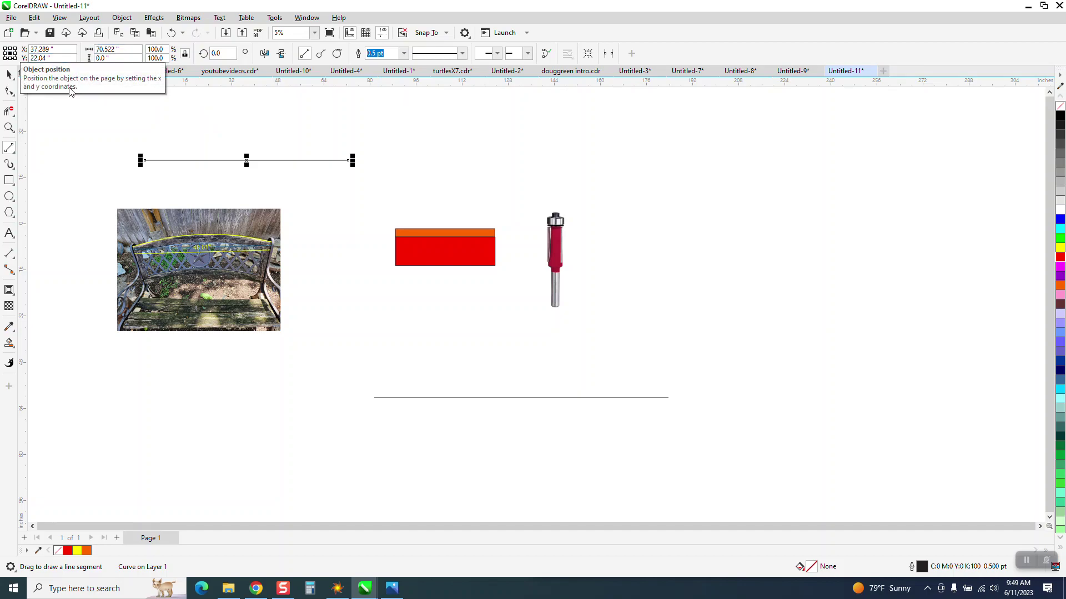
{"action": "key", "text": "Tab"}
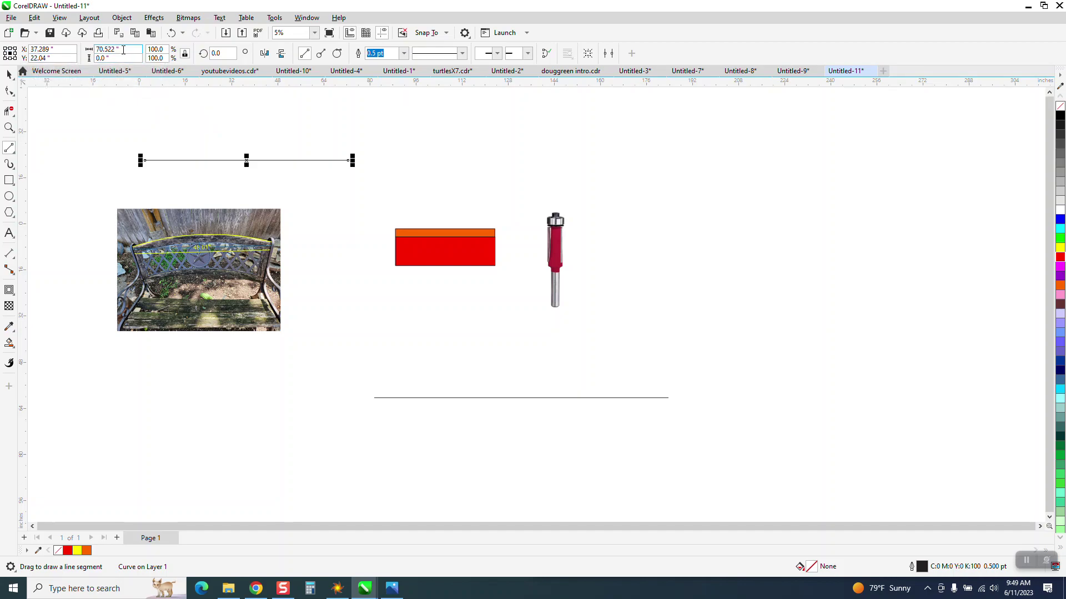
{"action": "type", "text": "48"}
{"action": "key", "text": "Return"}
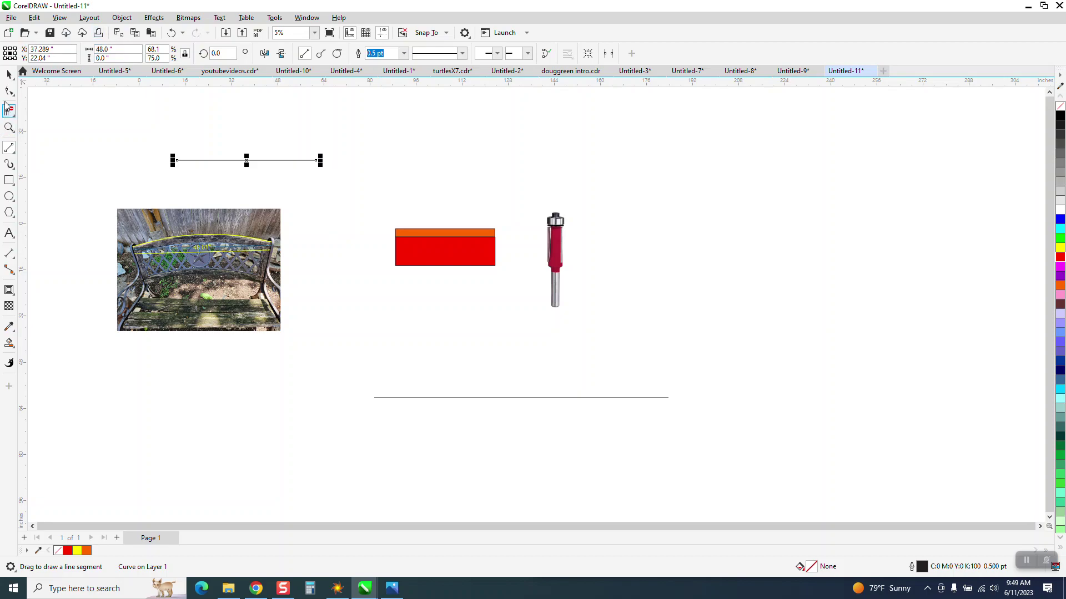
Step: Move the 48 in line below the rectangles and delete the longer line beneath it
{"action": "left_click", "coordinate": [9, 74]}
{"action": "left_click_drag", "start_coordinate": [255, 161], "coordinate": [432, 364]}
{"action": "left_click", "coordinate": [454, 395]}
{"action": "left_click", "coordinate": [458, 398]}
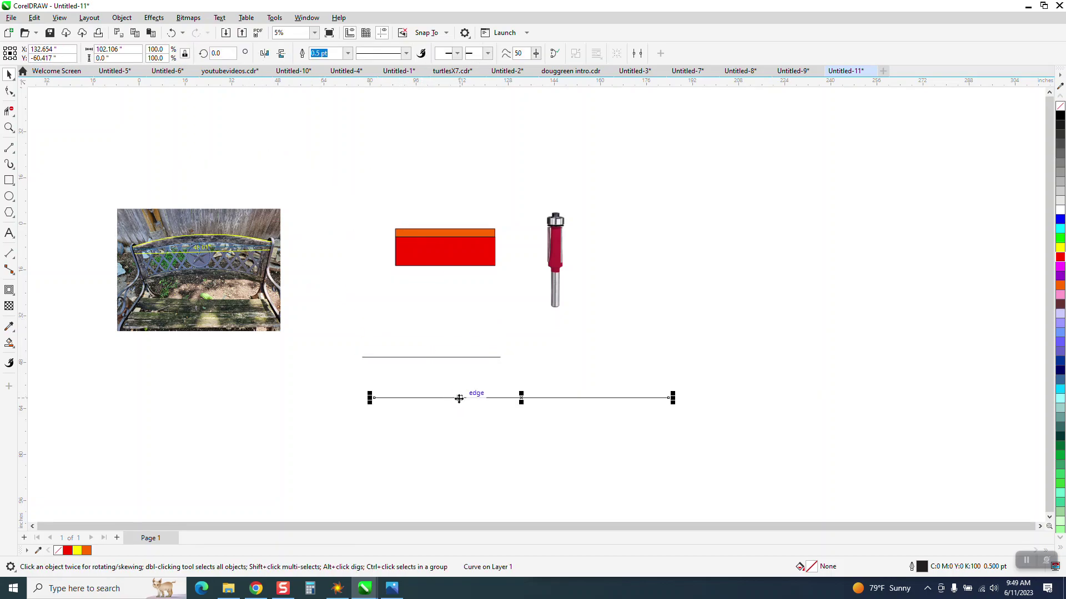
{"action": "key", "text": "Delete"}
Step: Center the 48 in line on the page
{"action": "left_click", "coordinate": [436, 358]}
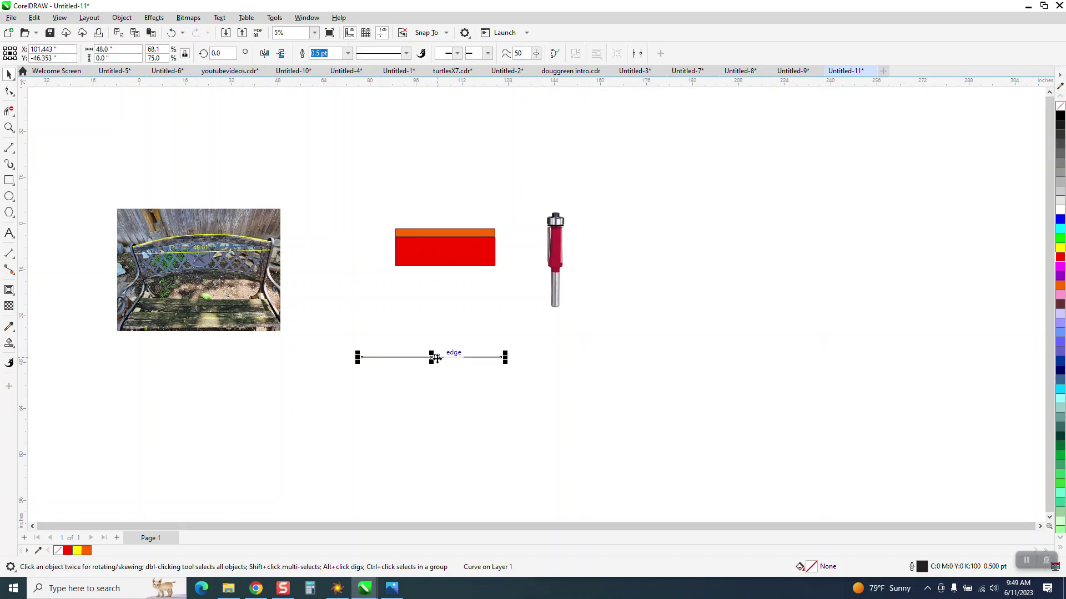
{"action": "scroll", "coordinate": [461, 359], "scroll_direction": "down", "scroll_amount": 4}
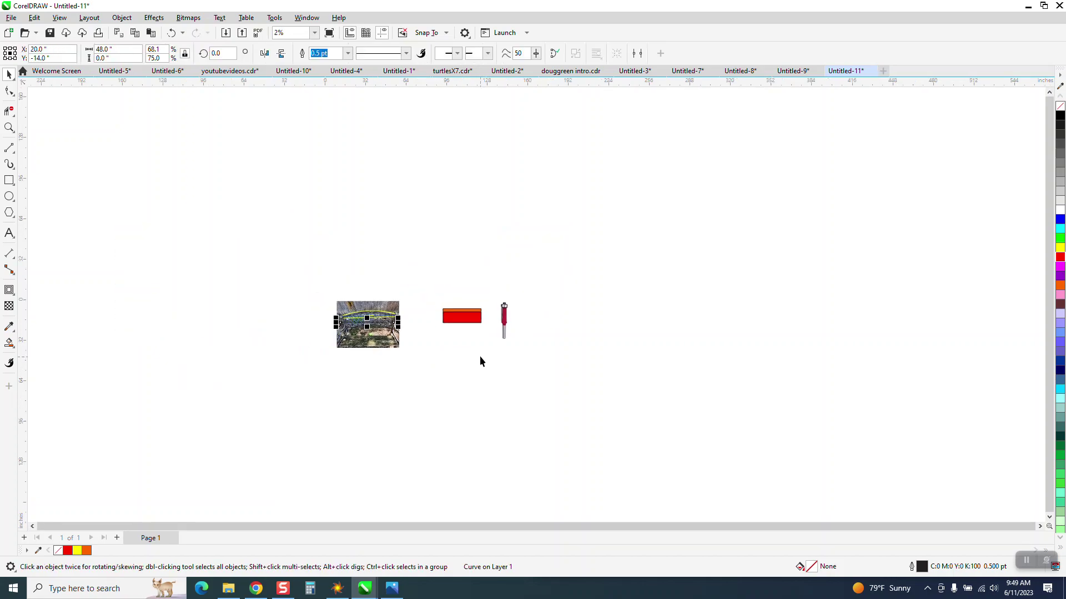
Step: Move the bench photo well above the page and delete the yellow tracing curves and short blue line left on the page
{"action": "left_click_drag", "start_coordinate": [536, 327], "coordinate": [553, 284]}
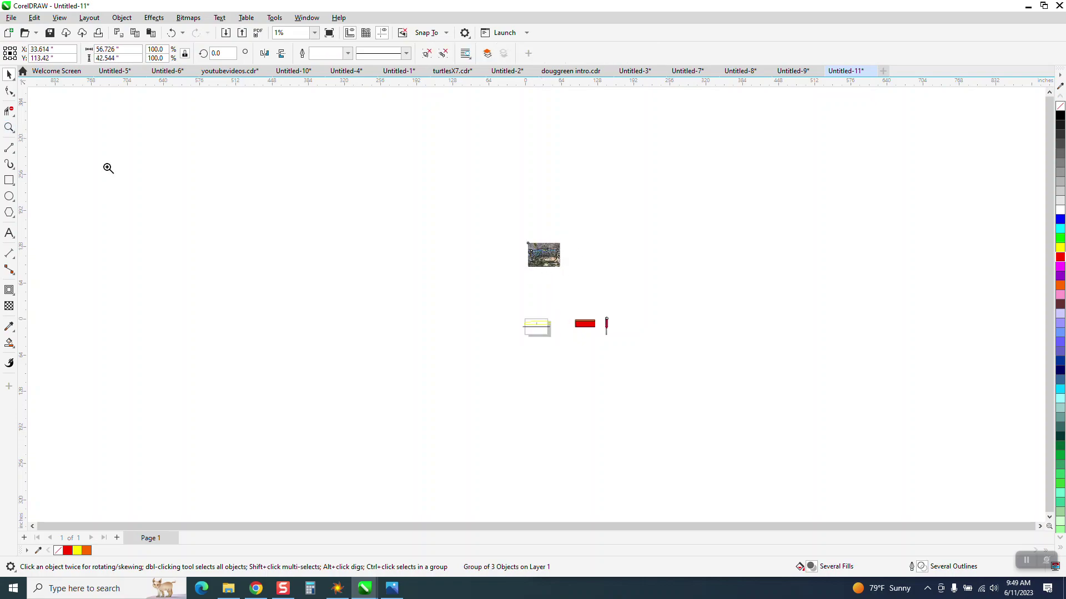
{"action": "left_click", "coordinate": [9, 128]}
{"action": "left_click_drag", "start_coordinate": [503, 312], "coordinate": [619, 347]}
{"action": "left_click", "coordinate": [9, 92]}
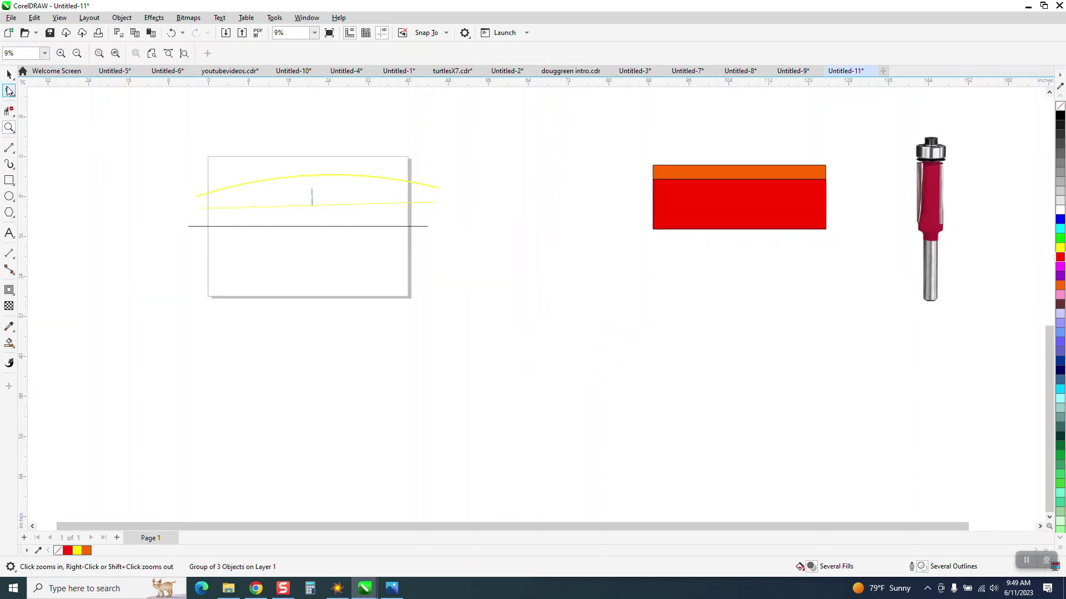
{"action": "left_click", "coordinate": [8, 74]}
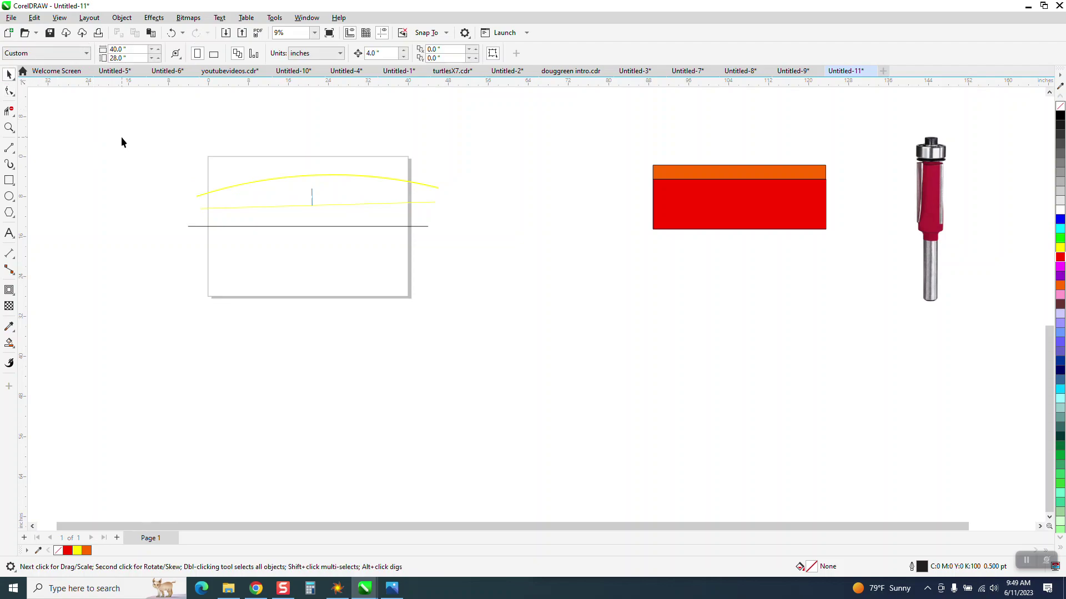
{"action": "left_click_drag", "start_coordinate": [421, 220], "coordinate": [488, 219]}
{"action": "key", "text": "Delete"}
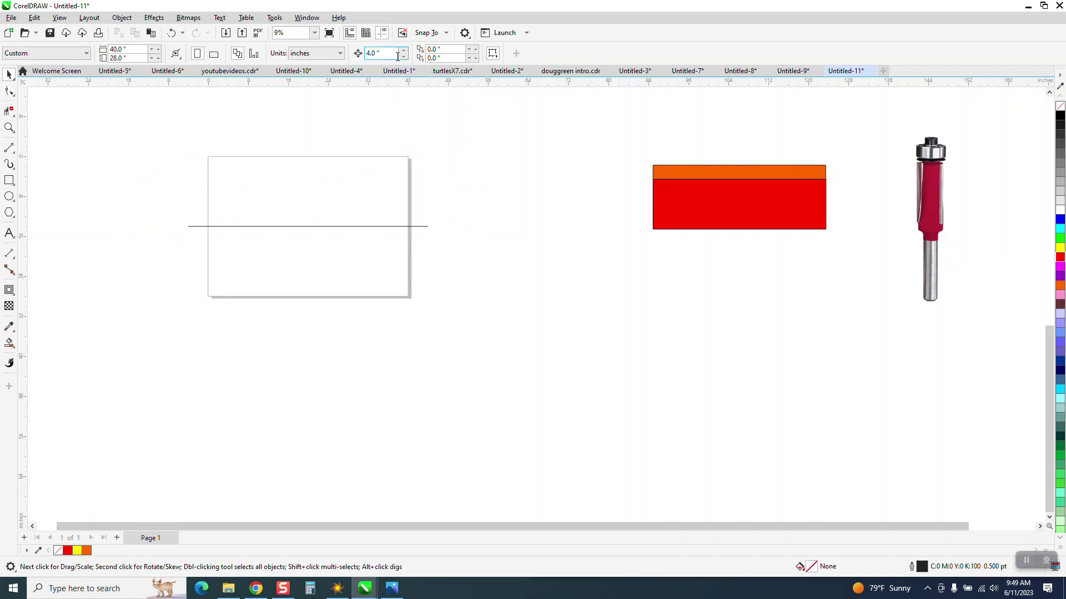
Step: Set the nudge distance to 3.34 in and place a copy of the 48 in line one nudge above it
{"action": "left_click_drag", "start_coordinate": [392, 54], "coordinate": [360, 56]}
{"action": "type", "text": "3.34"}
{"action": "left_click", "coordinate": [314, 226]}
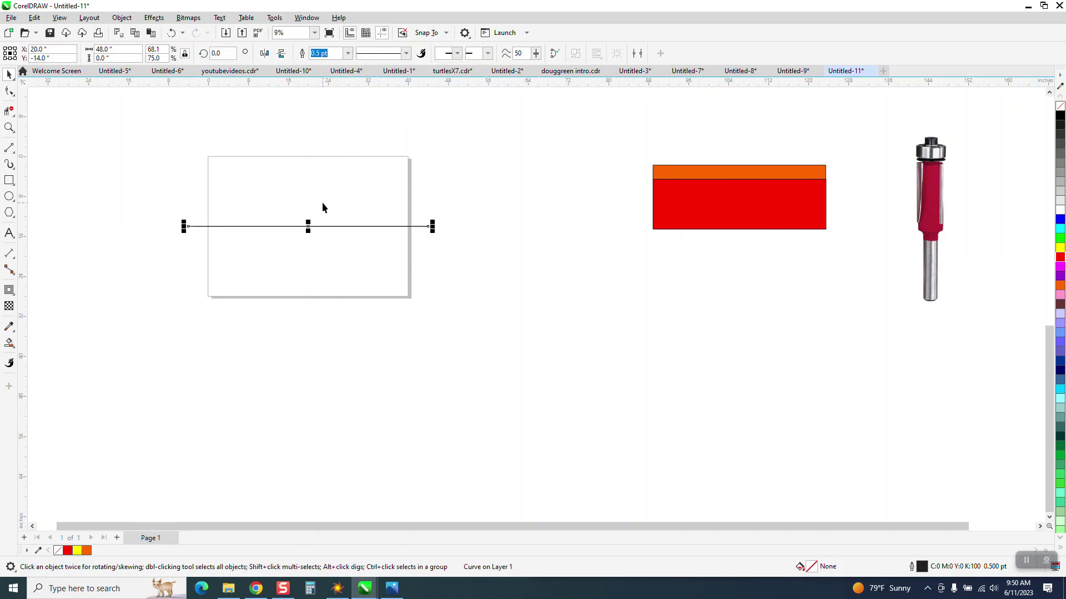
{"action": "key", "text": "plus"}
{"action": "key", "text": "Up"}
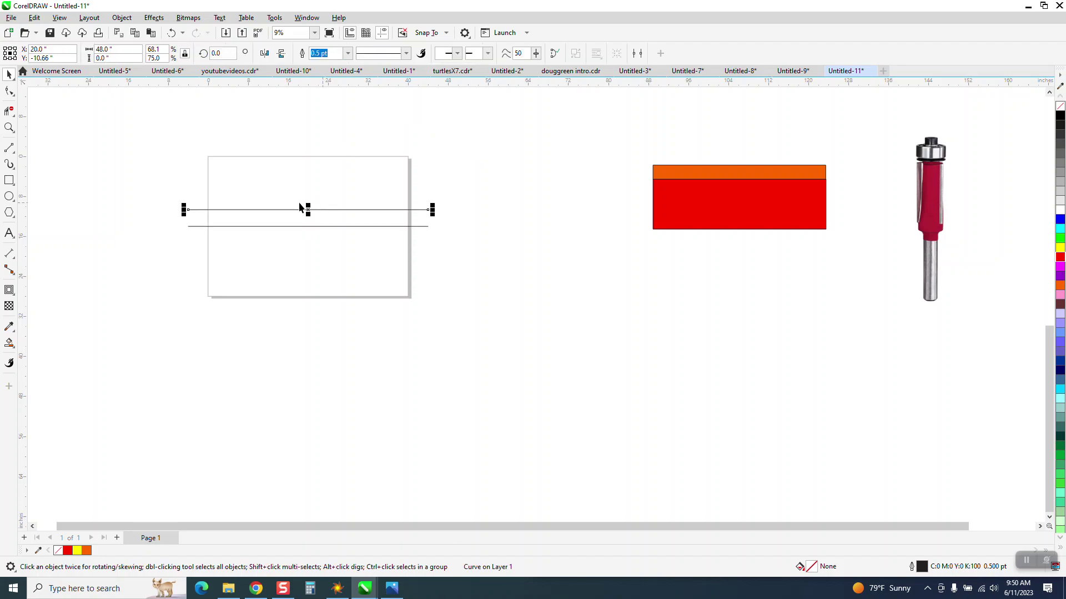
Step: Add a node at the midpoint of the upper 48 in line
{"action": "left_click", "coordinate": [8, 128]}
{"action": "left_click_drag", "start_coordinate": [156, 161], "coordinate": [517, 279]}
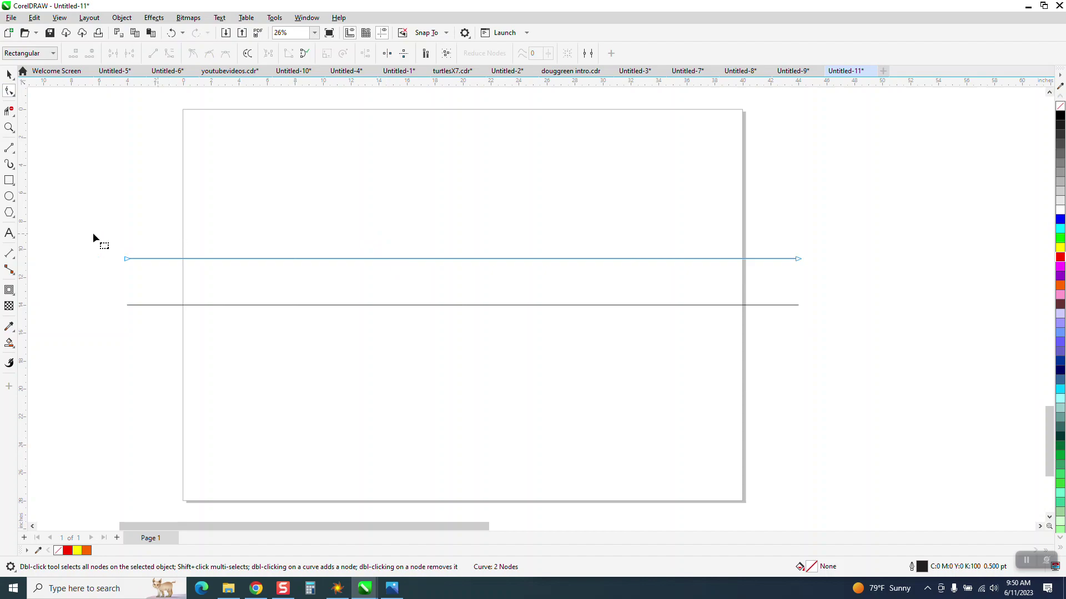
{"action": "left_click", "coordinate": [798, 258]}
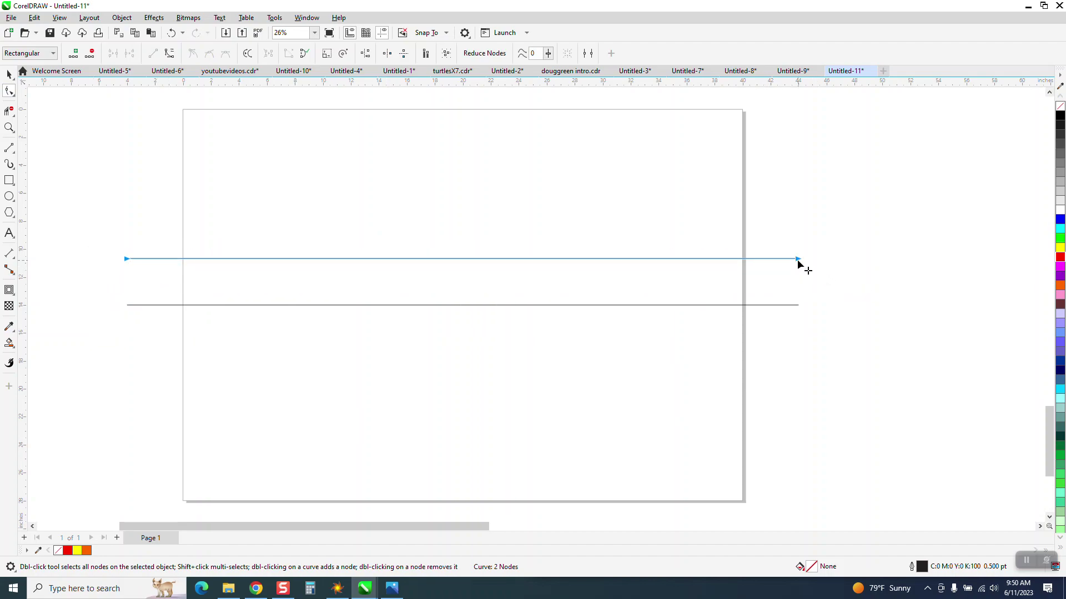
{"action": "right_click", "coordinate": [798, 259]}
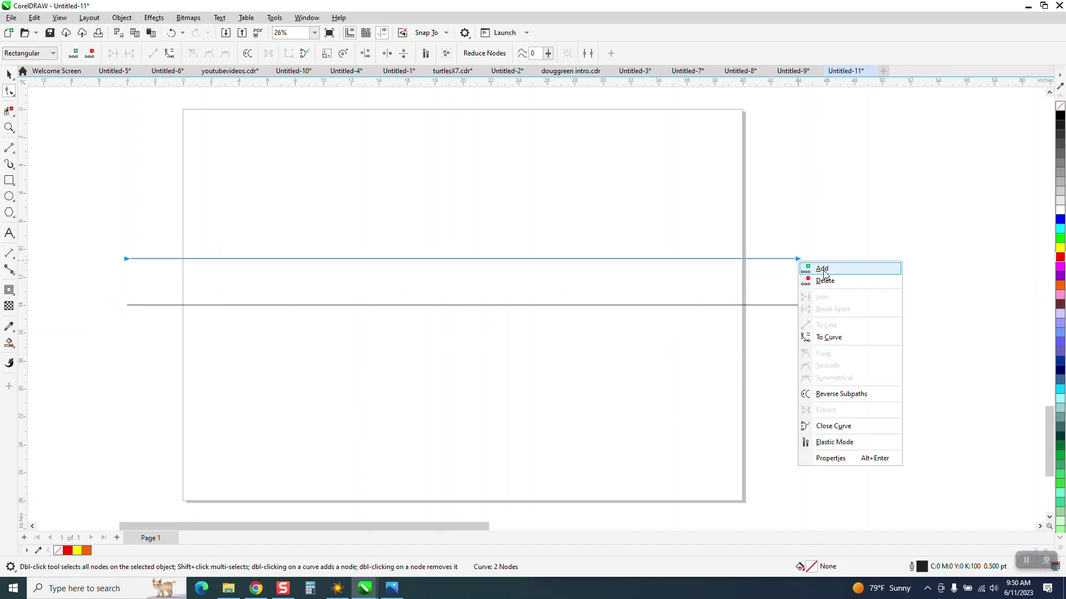
{"action": "left_click", "coordinate": [823, 268]}
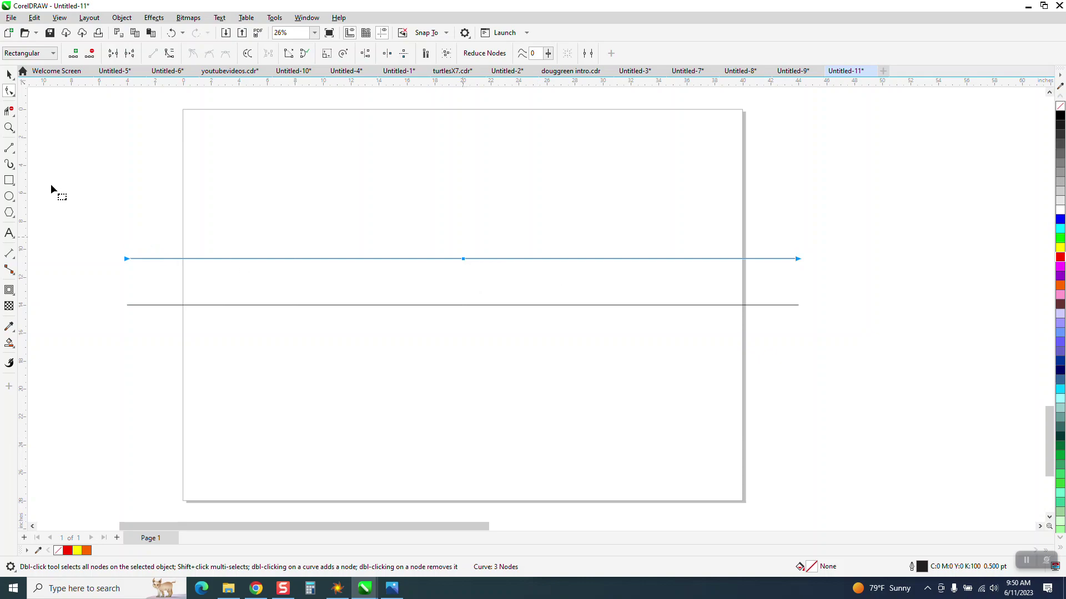
Step: Draw a 3-point curve between the lower line's endpoints, peaking at the upper line's midpoint node
{"action": "left_click", "coordinate": [14, 157]}
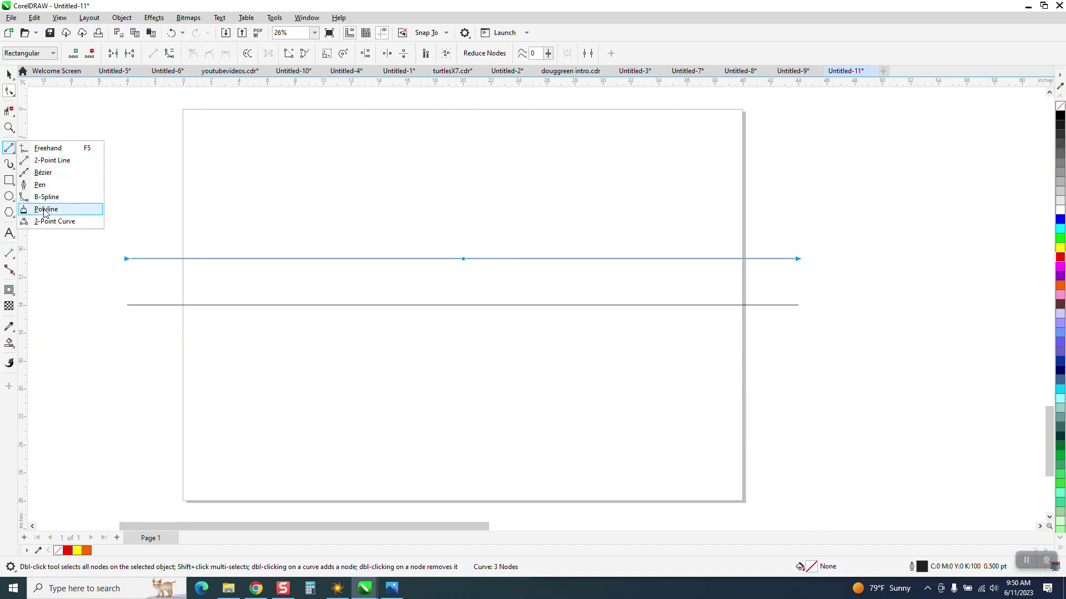
{"action": "left_click", "coordinate": [47, 222]}
{"action": "left_click_drag", "start_coordinate": [128, 305], "coordinate": [799, 305]}
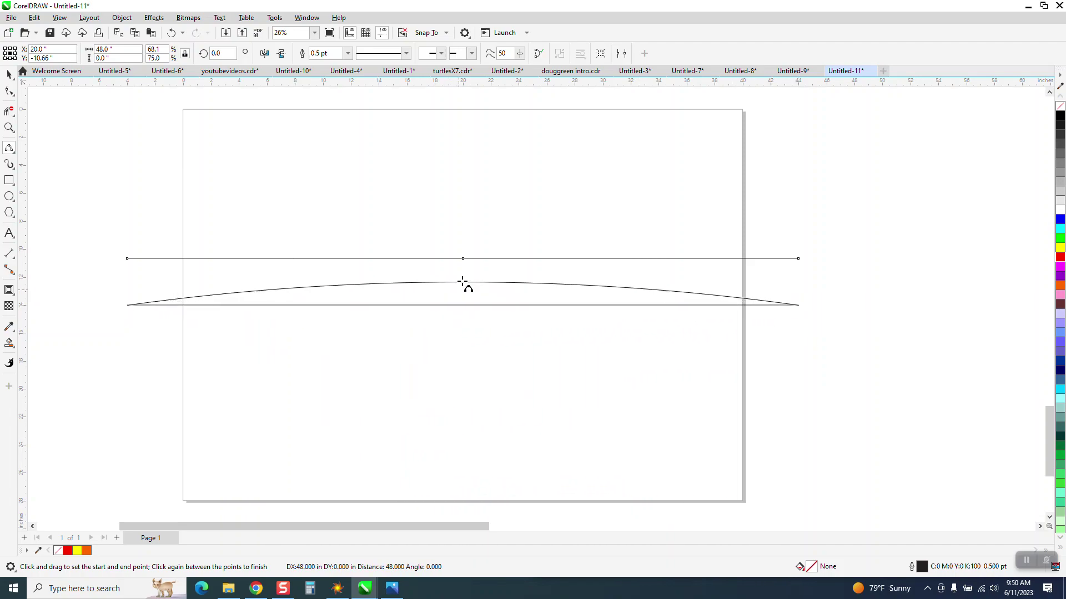
{"action": "left_click", "coordinate": [464, 259]}
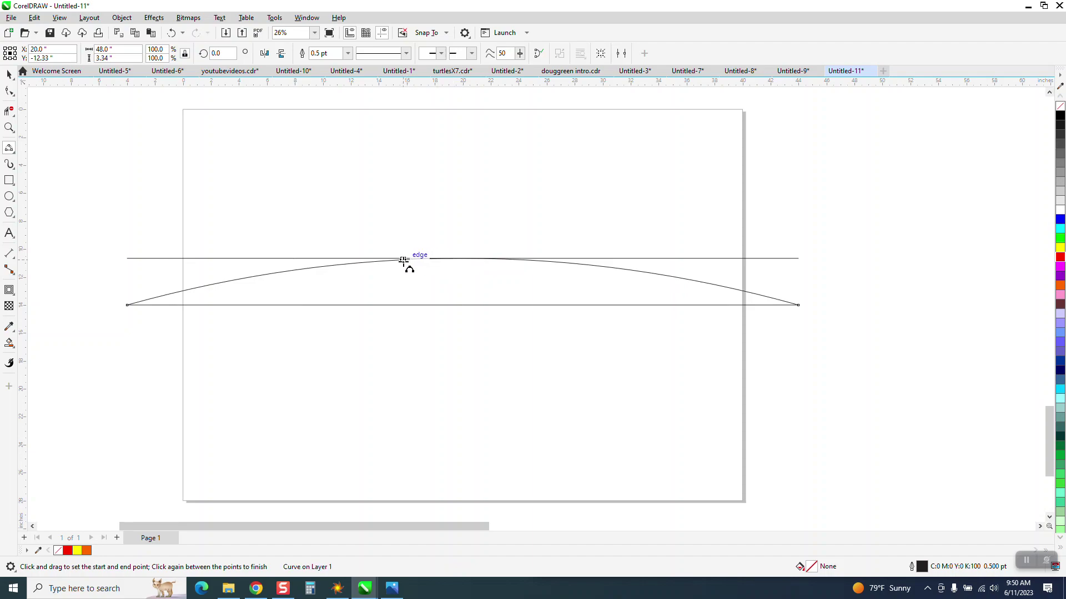
{"action": "left_click", "coordinate": [9, 74]}
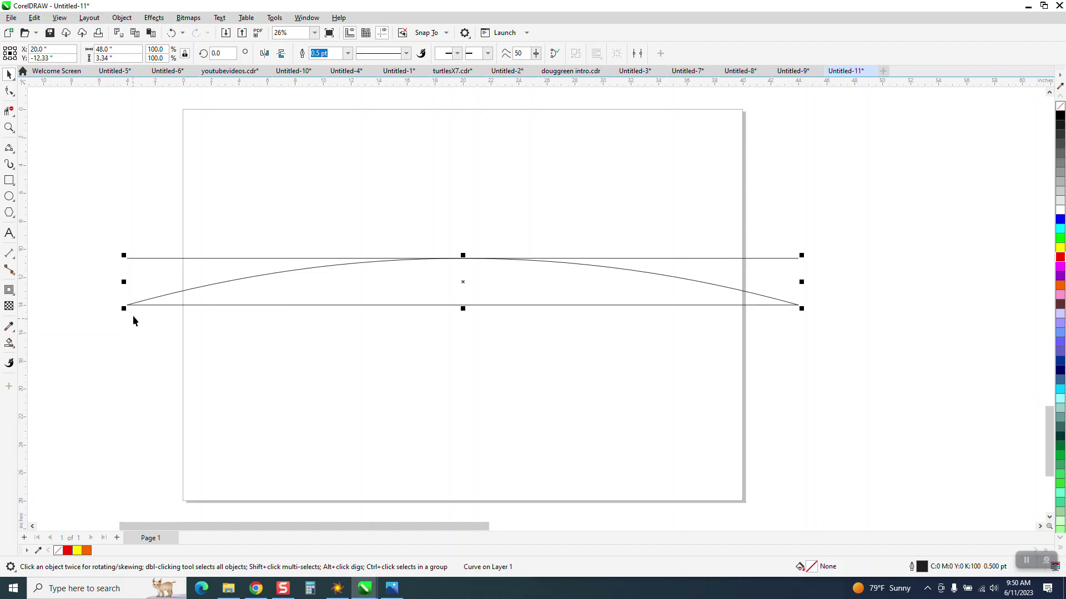
Step: Delete the upper straight line and select the arc
{"action": "left_click", "coordinate": [166, 257]}
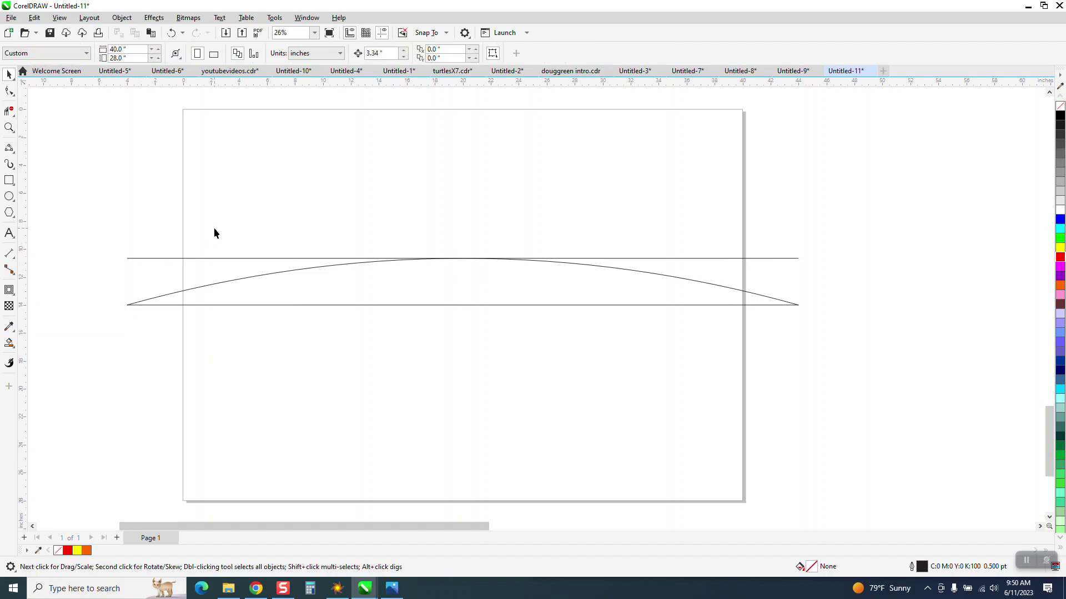
{"action": "left_click", "coordinate": [225, 258]}
{"action": "key", "text": "ctrl+z"}
{"action": "key", "text": "ctrl+z"}
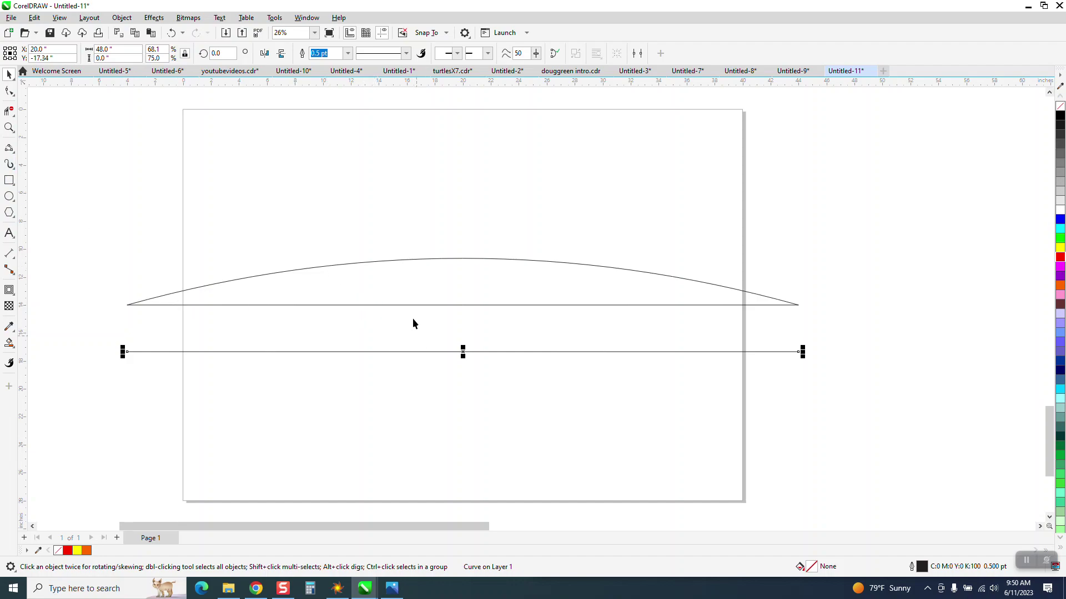
{"action": "key", "text": "Delete"}
{"action": "left_click", "coordinate": [454, 259]}
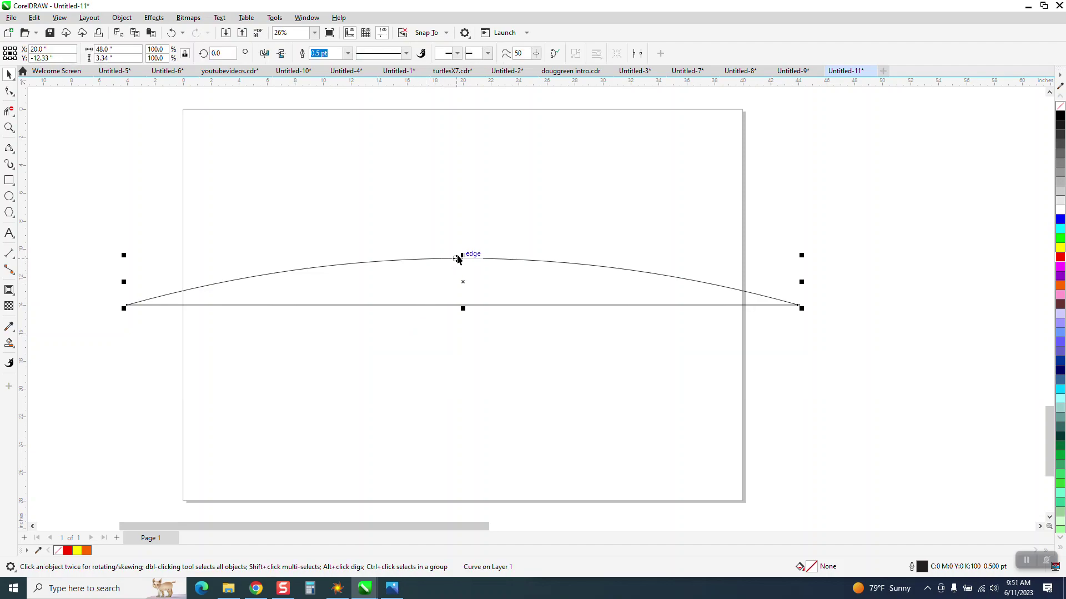
{"action": "left_click_drag", "start_coordinate": [461, 259], "coordinate": [461, 305]}
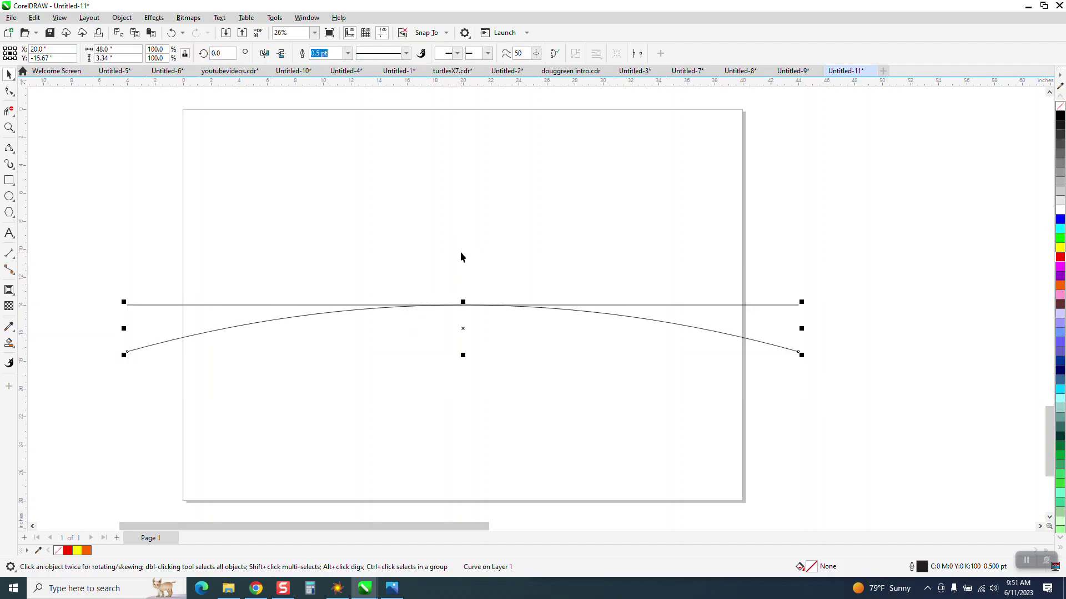
{"action": "key", "text": "ctrl+z"}
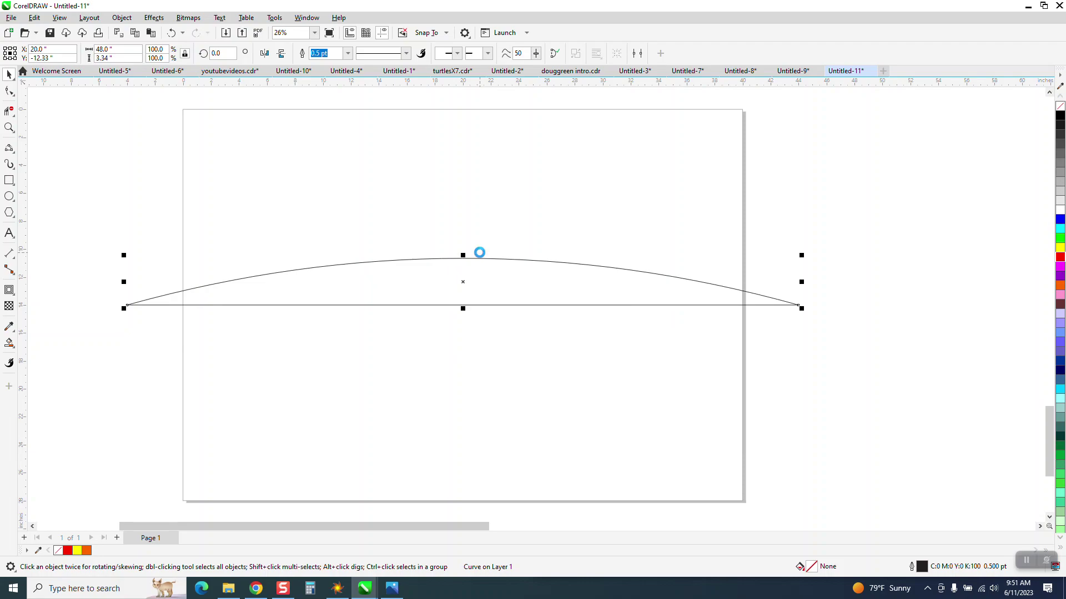
{"action": "key", "text": "ctrl+d"}
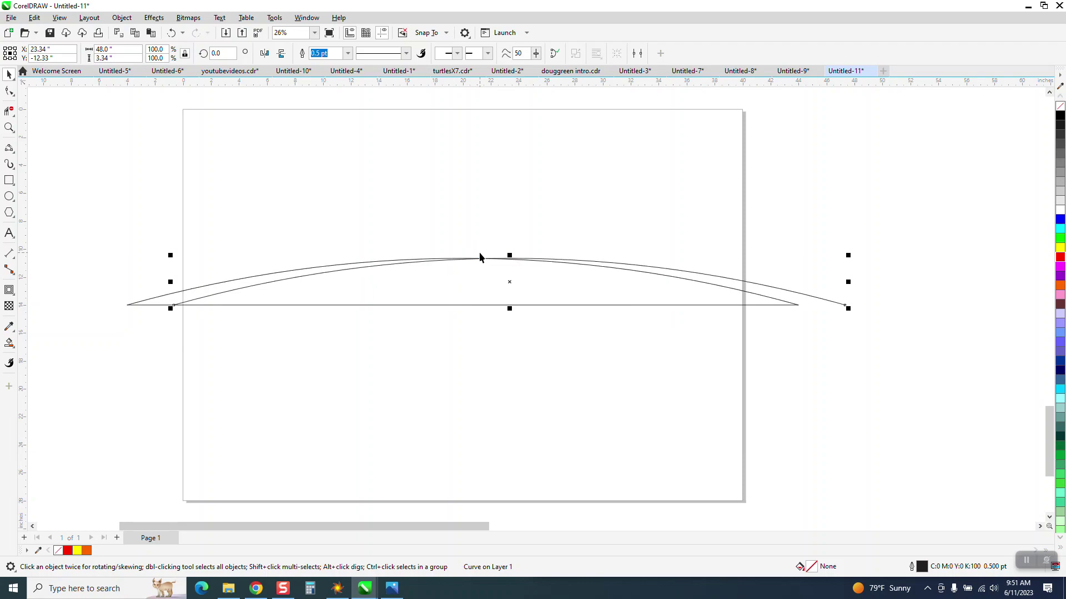
{"action": "key", "text": "ctrl+z"}
Step: Place a copy of the arc 3.34 in below the original and delete the straight line between them
{"action": "key", "text": "Down"}
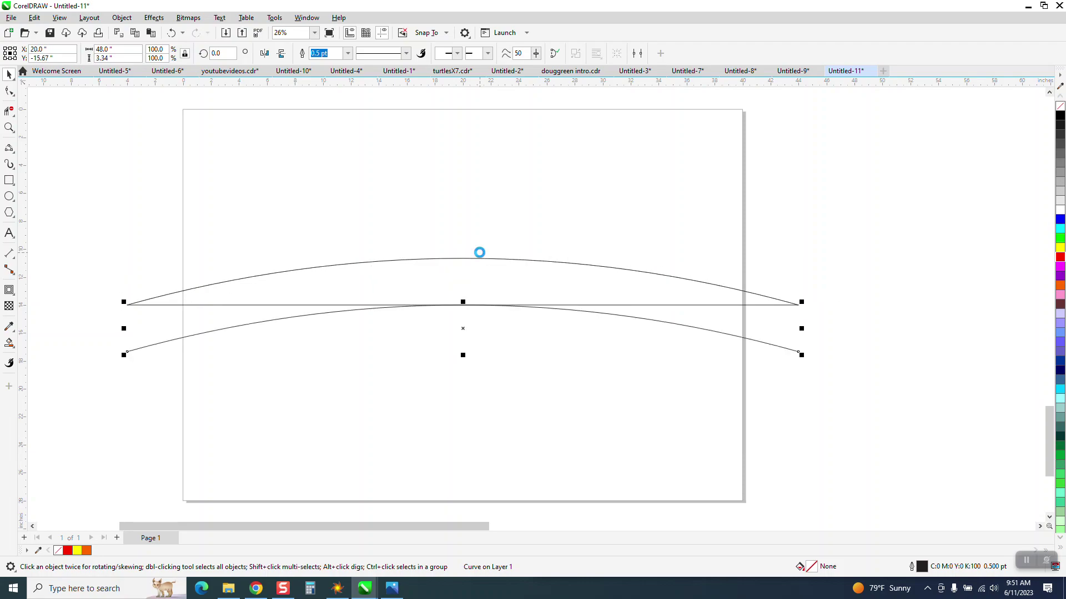
{"action": "left_click", "coordinate": [276, 305]}
{"action": "key", "text": "Delete"}
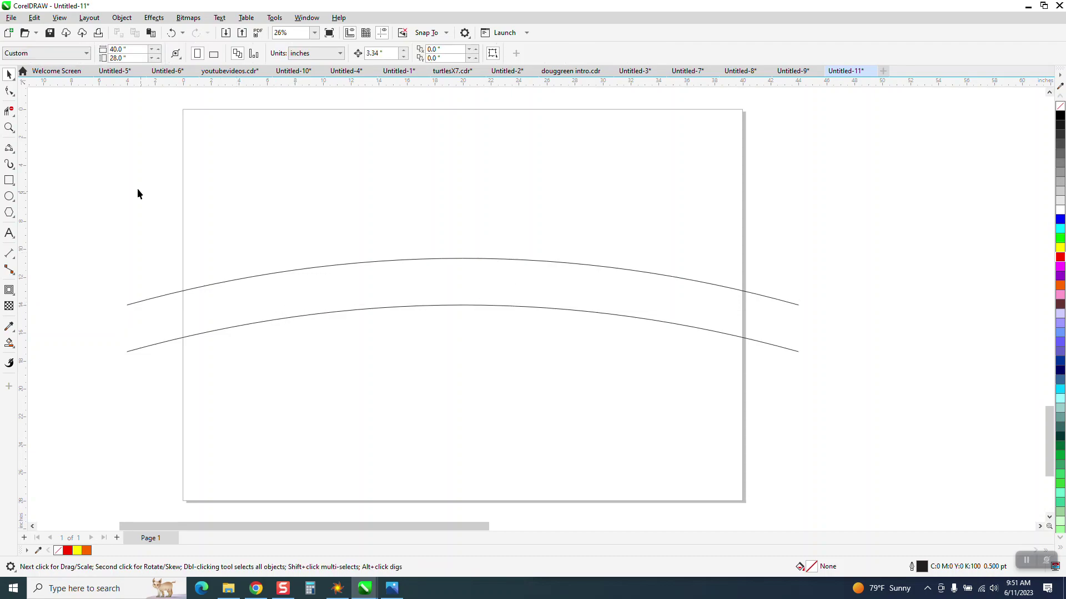
Step: Connect the ends of the two arcs with vertical 2-point lines on both sides
{"action": "left_click", "coordinate": [10, 149]}
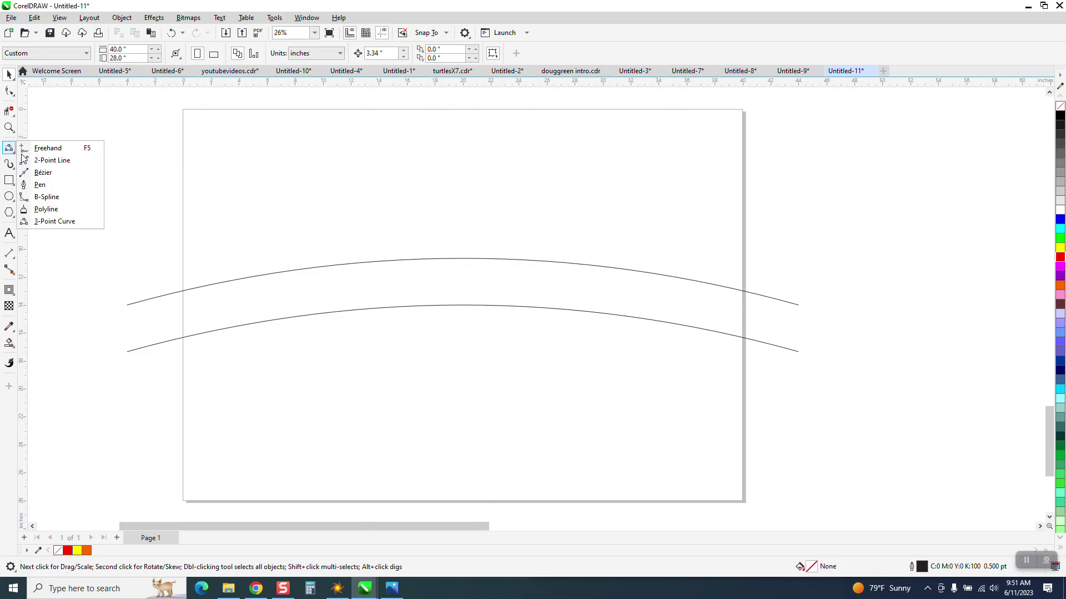
{"action": "left_click", "coordinate": [48, 161]}
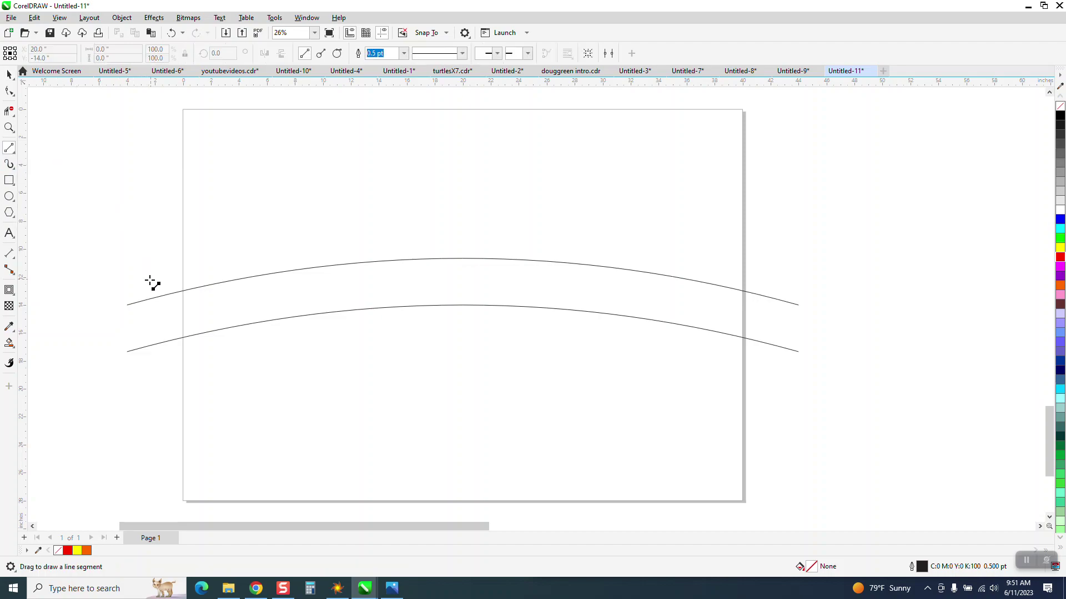
{"action": "left_click_drag", "start_coordinate": [128, 303], "coordinate": [127, 351]}
{"action": "left_click_drag", "start_coordinate": [799, 351], "coordinate": [798, 304]}
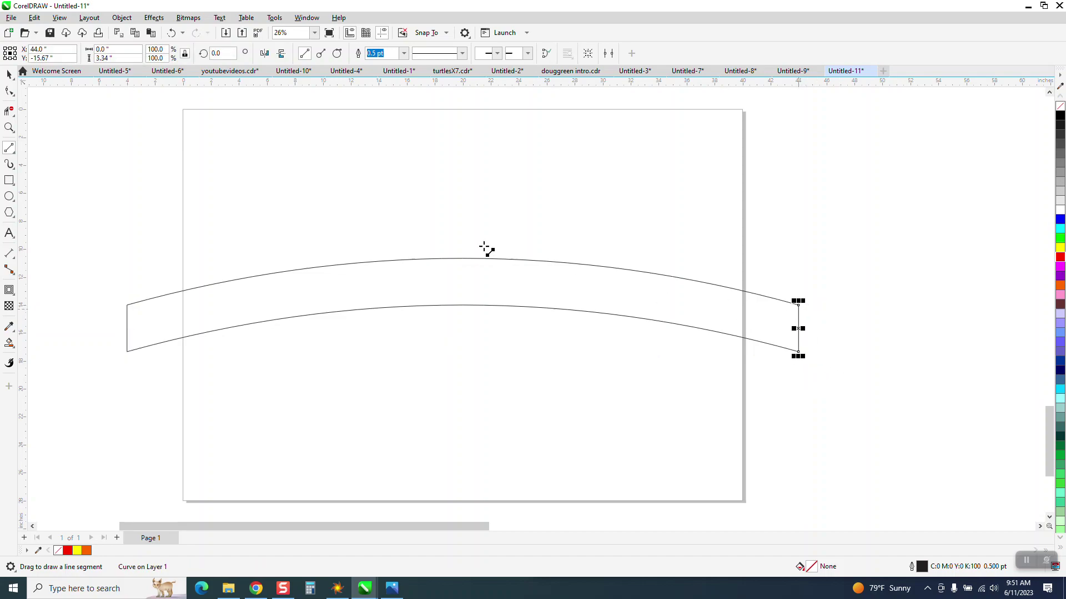
{"action": "left_click", "coordinate": [10, 75]}
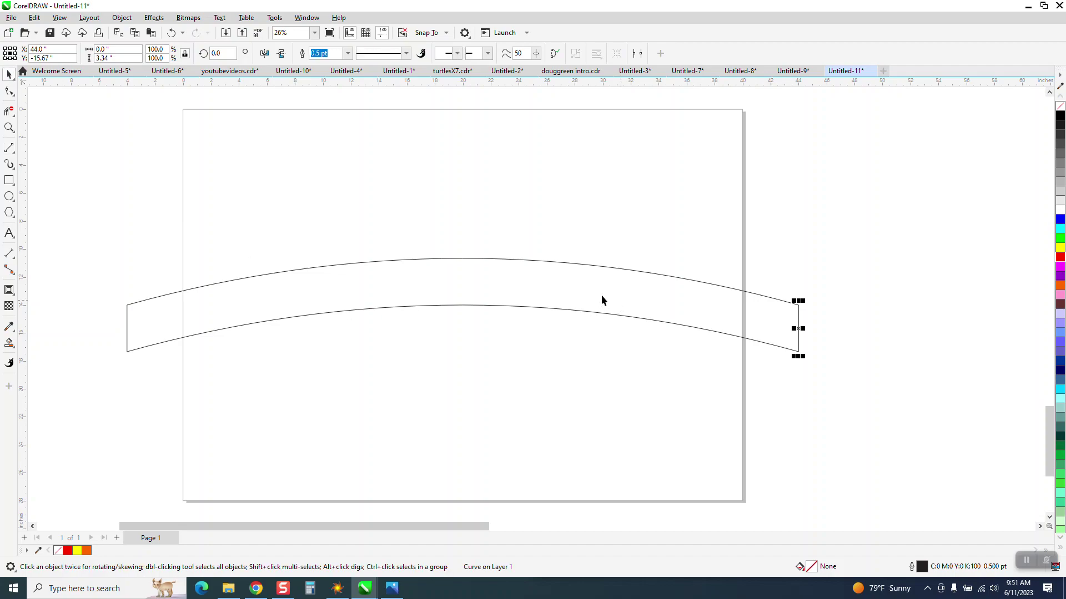
Step: Create a solid rail shape from the area between the arcs with Smart Fill and move it up off the construction lines
{"action": "left_click", "coordinate": [9, 344]}
{"action": "left_click", "coordinate": [273, 310]}
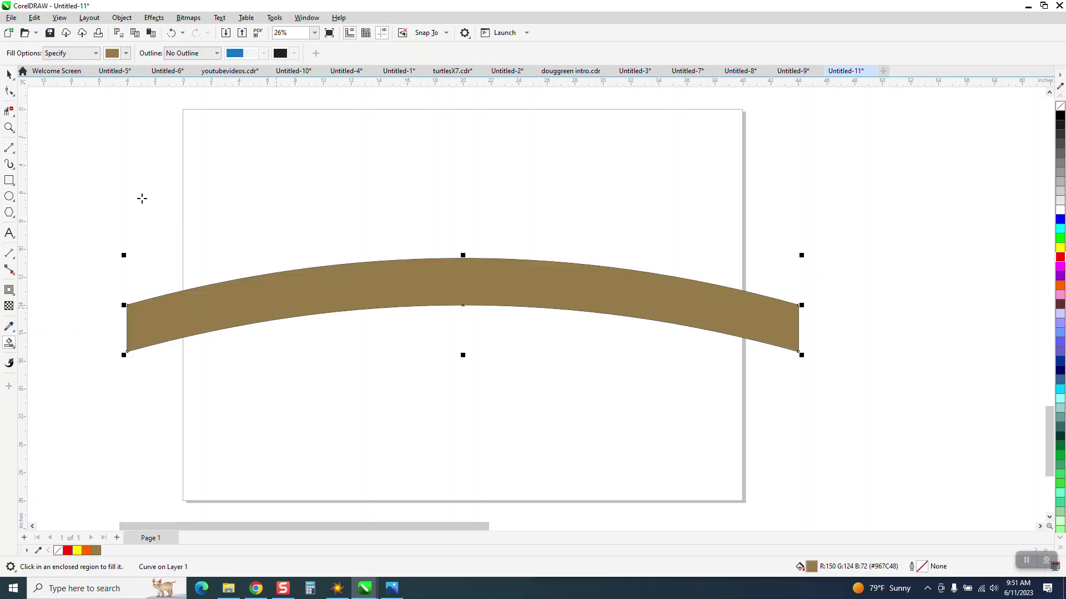
{"action": "left_click", "coordinate": [10, 75]}
{"action": "left_click_drag", "start_coordinate": [449, 305], "coordinate": [467, 218]}
Step: Delete the original arcs and end lines beneath the filled rail shape
{"action": "left_click_drag", "start_coordinate": [79, 261], "coordinate": [879, 411]}
{"action": "key", "text": "Delete"}
{"action": "left_click", "coordinate": [564, 261]}
{"action": "key", "text": "Delete"}
Step: Remove the rail shape's fill and give it a red outline
{"action": "left_click", "coordinate": [549, 214]}
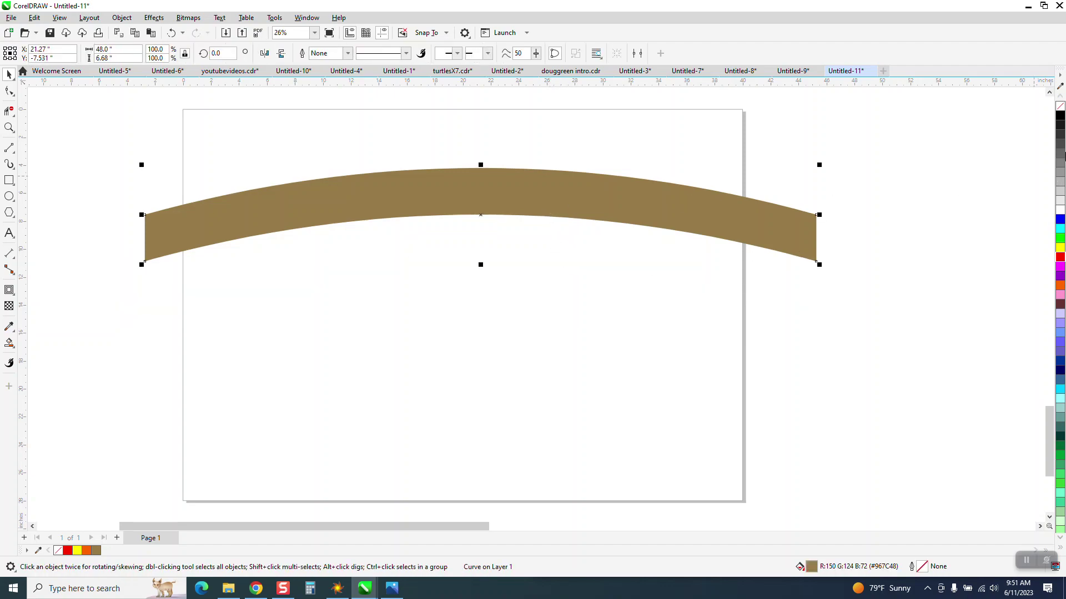
{"action": "left_click", "coordinate": [1060, 106]}
{"action": "right_click", "coordinate": [1060, 257]}
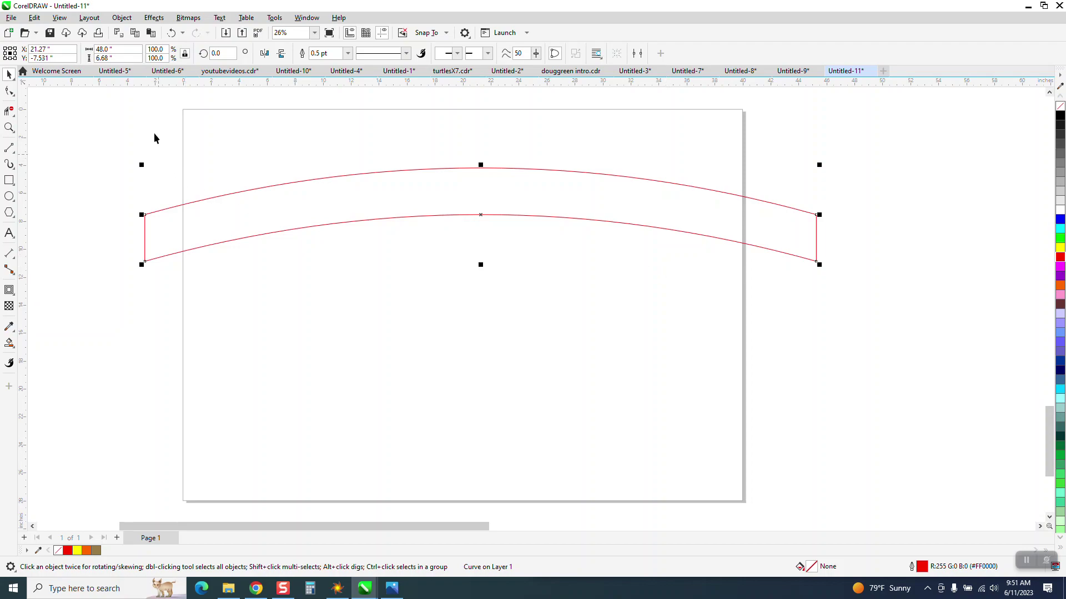
Step: Set the page size to 24 × 18 in and center the red rail shape on the page
{"action": "left_click", "coordinate": [148, 108]}
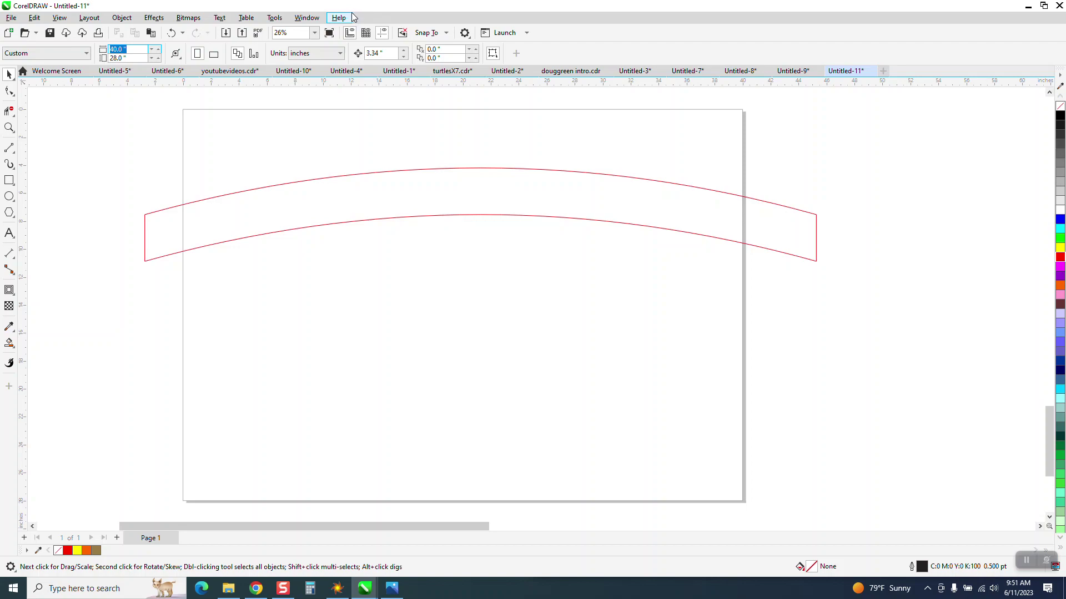
{"action": "type", "text": "24"}
{"action": "key", "text": "Tab"}
{"action": "type", "text": "8"}
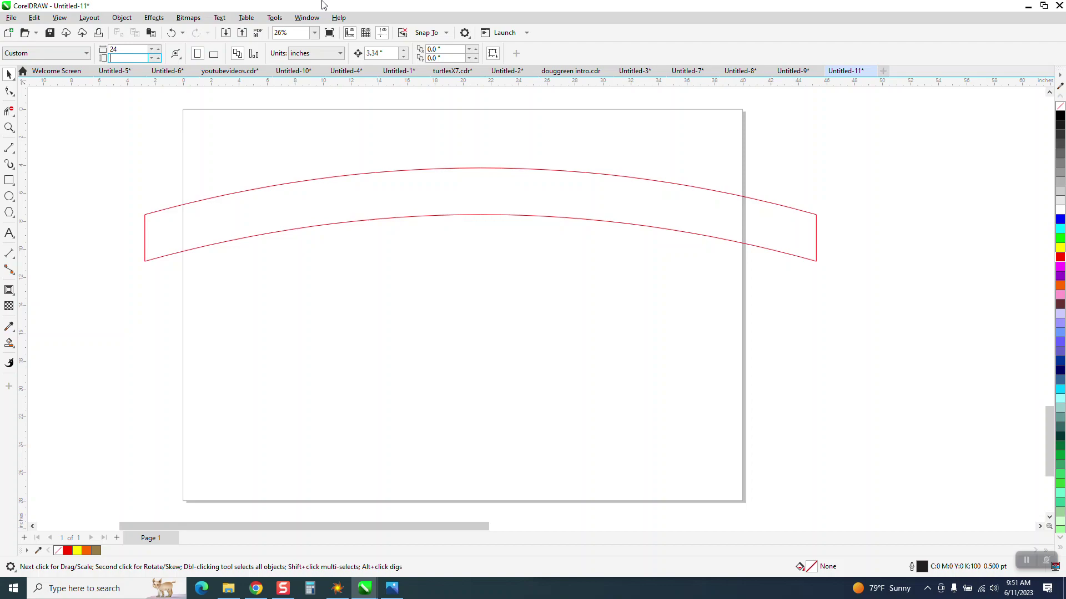
{"action": "key", "text": "Return"}
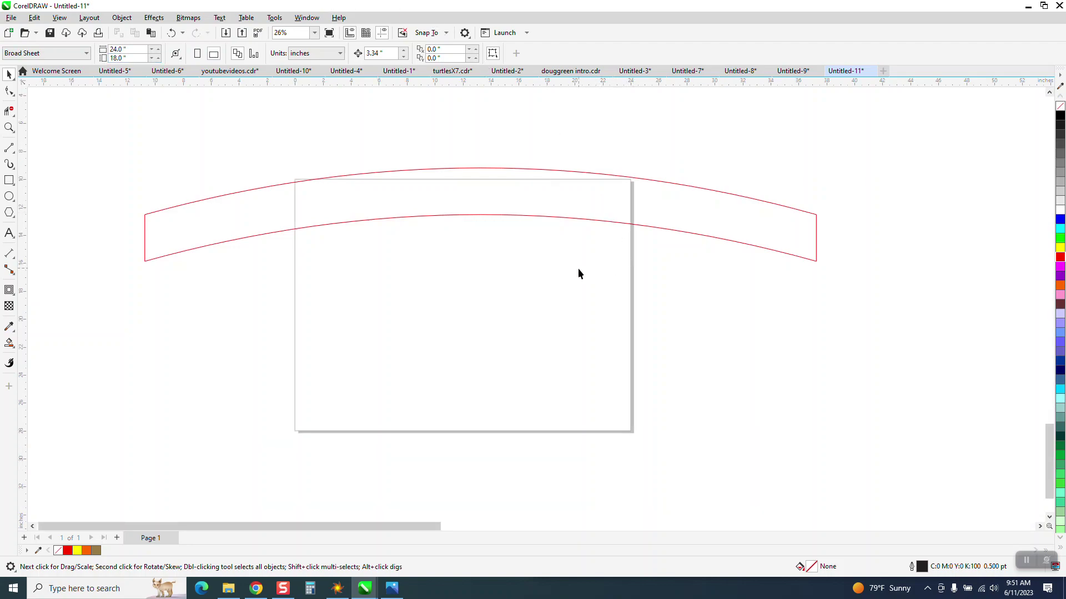
{"action": "left_click", "coordinate": [468, 167]}
{"action": "left_click_drag", "start_coordinate": [468, 168], "coordinate": [467, 270]}
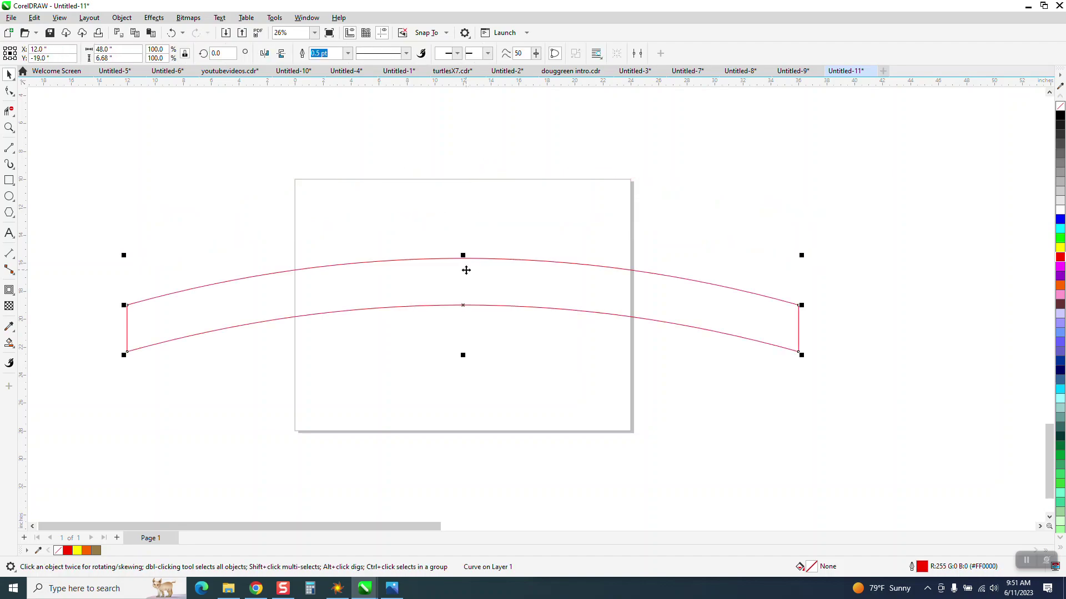
Step: Draw a vertical 2-point line, center it on the page, and extend it past the rail's upper edge to about 7.3 in long
{"action": "left_click", "coordinate": [15, 154]}
{"action": "left_click_drag", "start_coordinate": [119, 213], "coordinate": [120, 280]}
{"action": "key", "text": "p"}
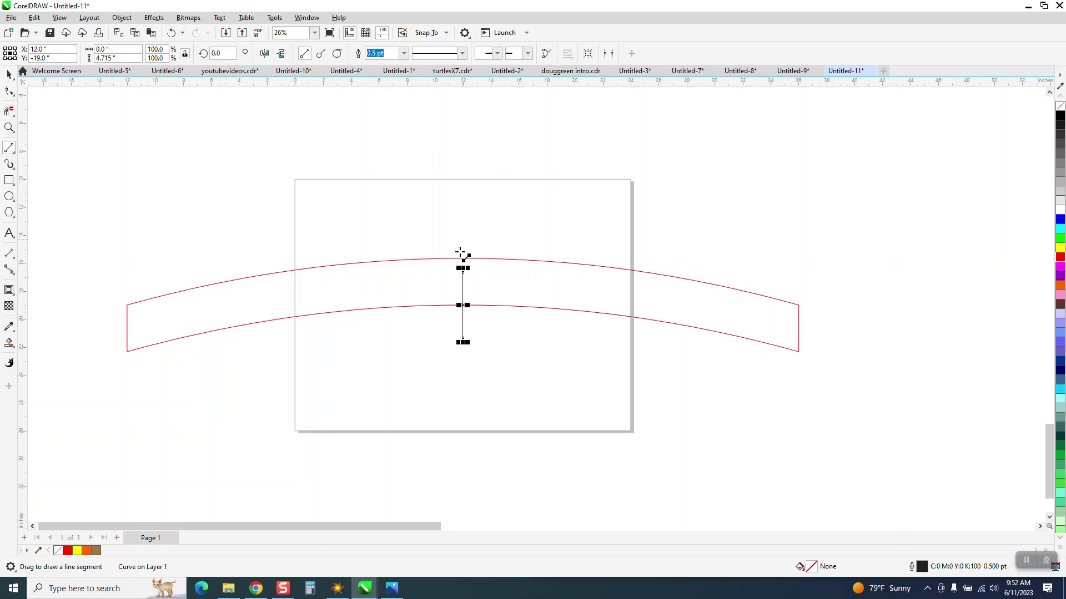
{"action": "left_click_drag", "start_coordinate": [463, 268], "coordinate": [462, 229]}
{"action": "left_click", "coordinate": [9, 74]}
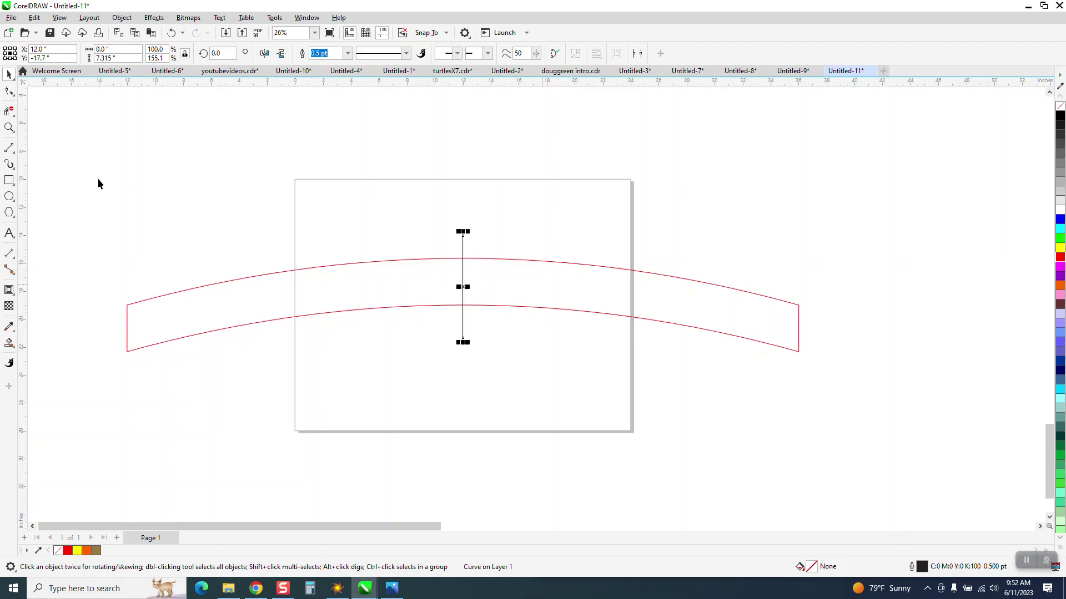
Step: Draw a rectangle about 2.76 × 0.64 in, center it on the vertical line, and place it midway between the rail's two curved edges
{"action": "left_click", "coordinate": [9, 128]}
{"action": "left_click_drag", "start_coordinate": [436, 233], "coordinate": [545, 357]}
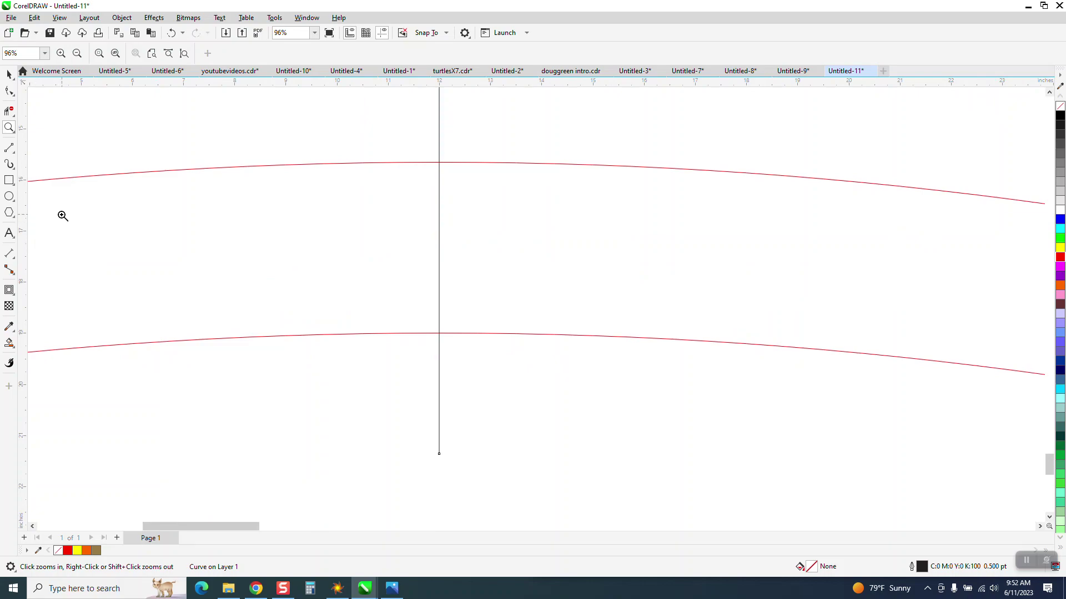
{"action": "left_click", "coordinate": [9, 180]}
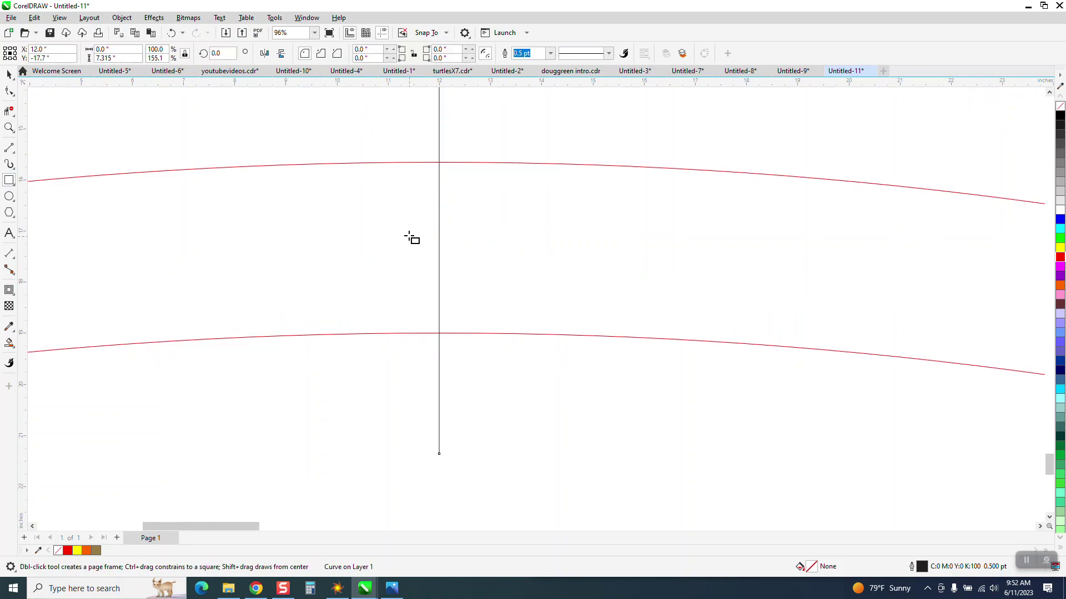
{"action": "left_click_drag", "start_coordinate": [367, 221], "coordinate": [506, 254]}
{"action": "key", "text": "e"}
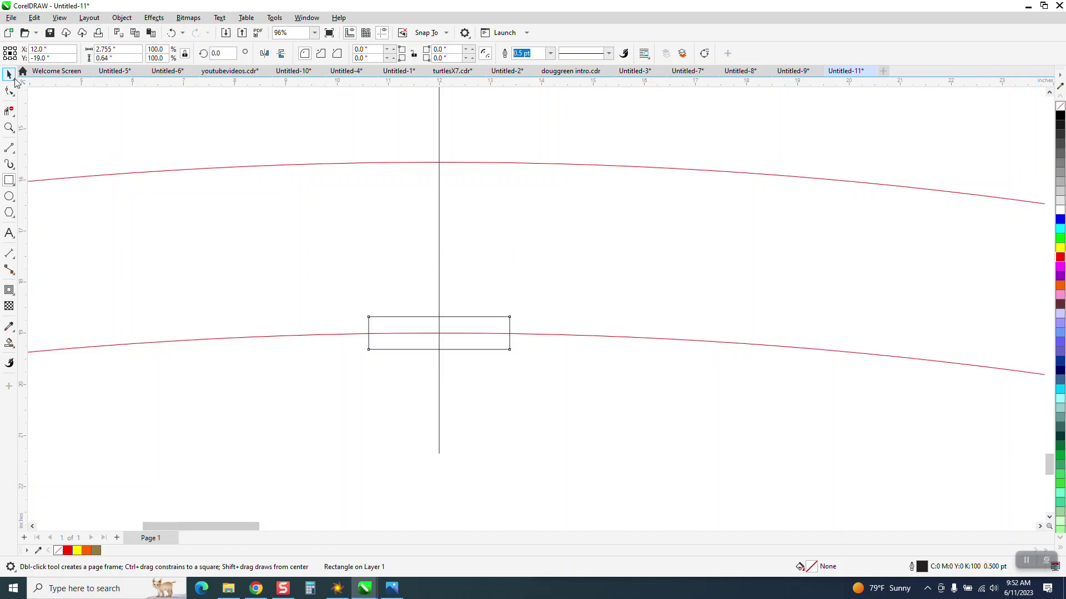
{"action": "key", "text": "space"}
{"action": "left_click_drag", "start_coordinate": [438, 333], "coordinate": [435, 264]}
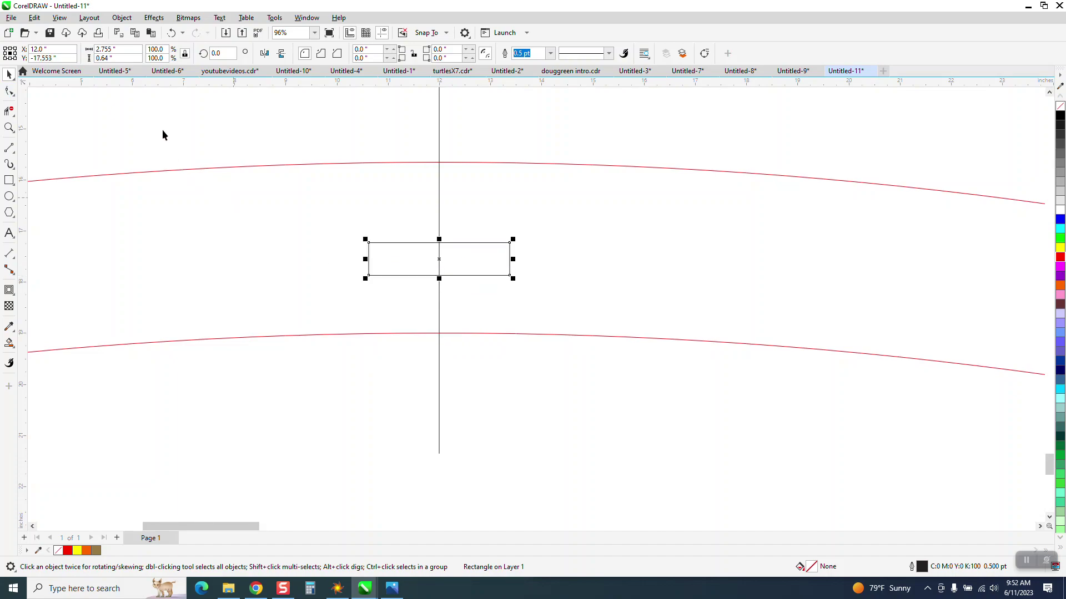
Step: Convert the small rectangle to curves and set the document's nudge distance to 0.25 in
{"action": "left_click", "coordinate": [122, 17]}
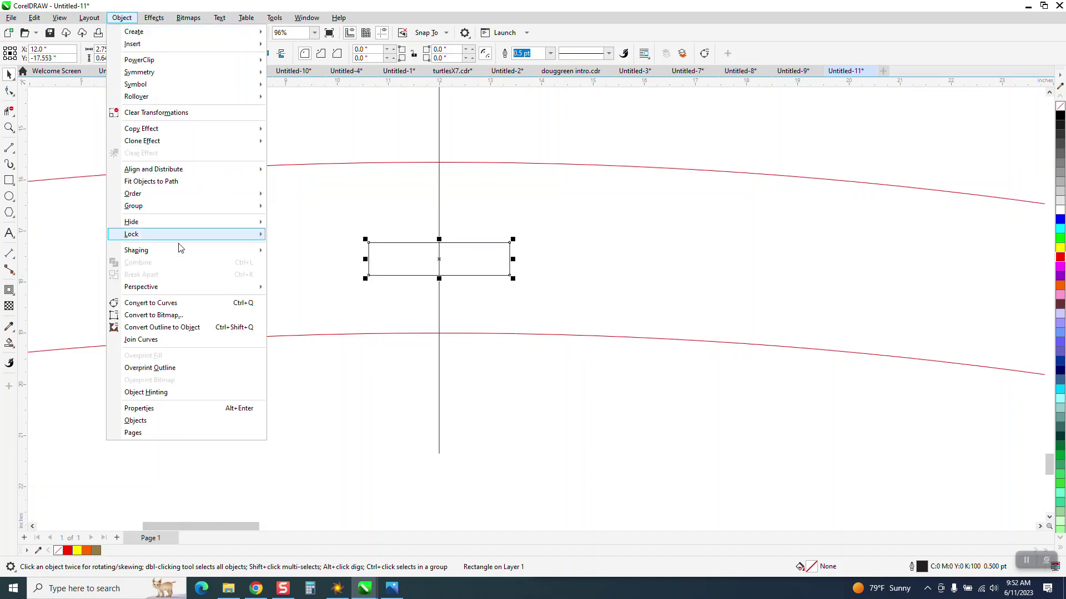
{"action": "left_click", "coordinate": [175, 303]}
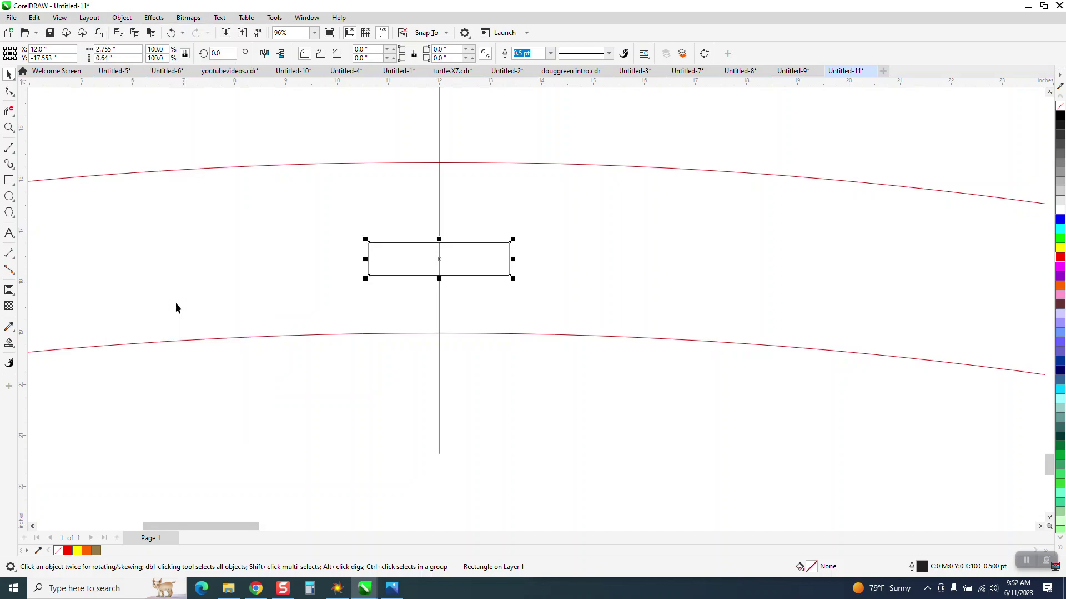
{"action": "left_click", "coordinate": [9, 128]}
{"action": "left_click_drag", "start_coordinate": [337, 206], "coordinate": [539, 340]}
{"action": "left_click", "coordinate": [9, 73]}
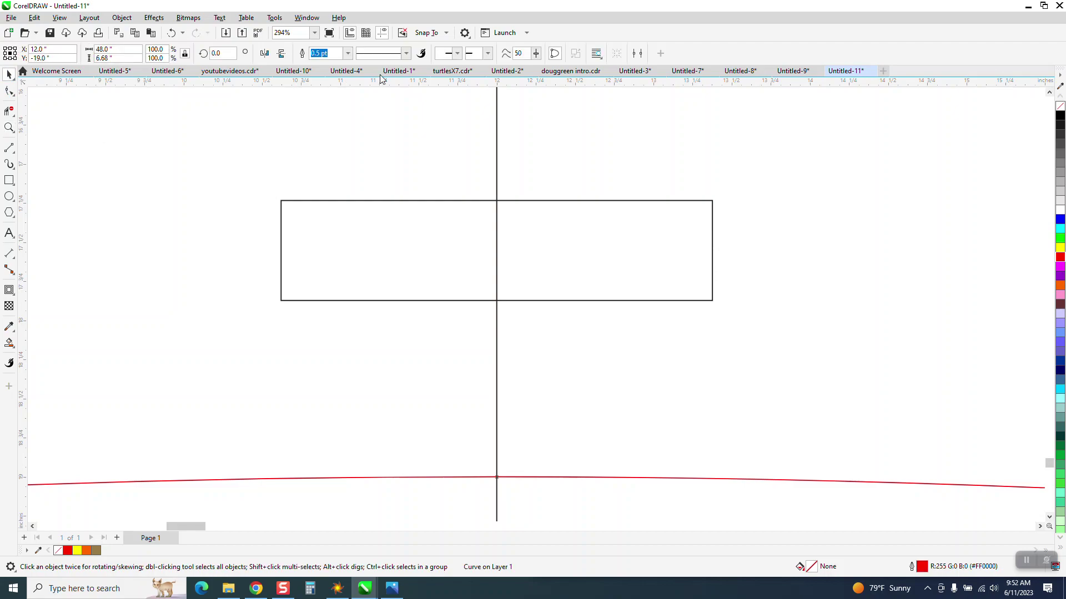
{"action": "scroll", "coordinate": [521, 290], "scroll_direction": "down", "scroll_amount": 5}
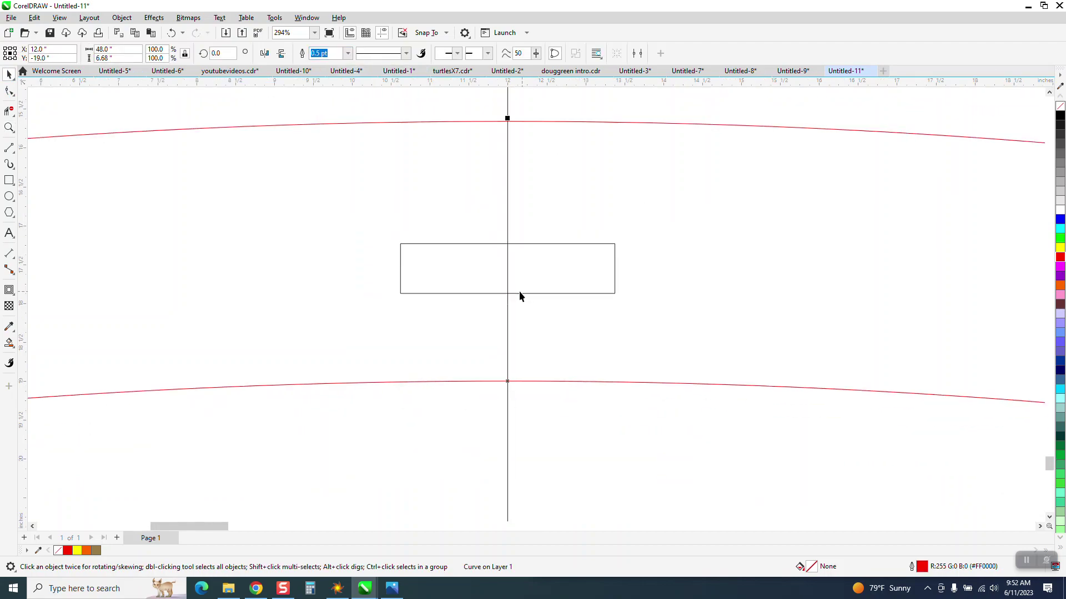
{"action": "left_click", "coordinate": [570, 169]}
{"action": "double_click", "coordinate": [383, 55]}
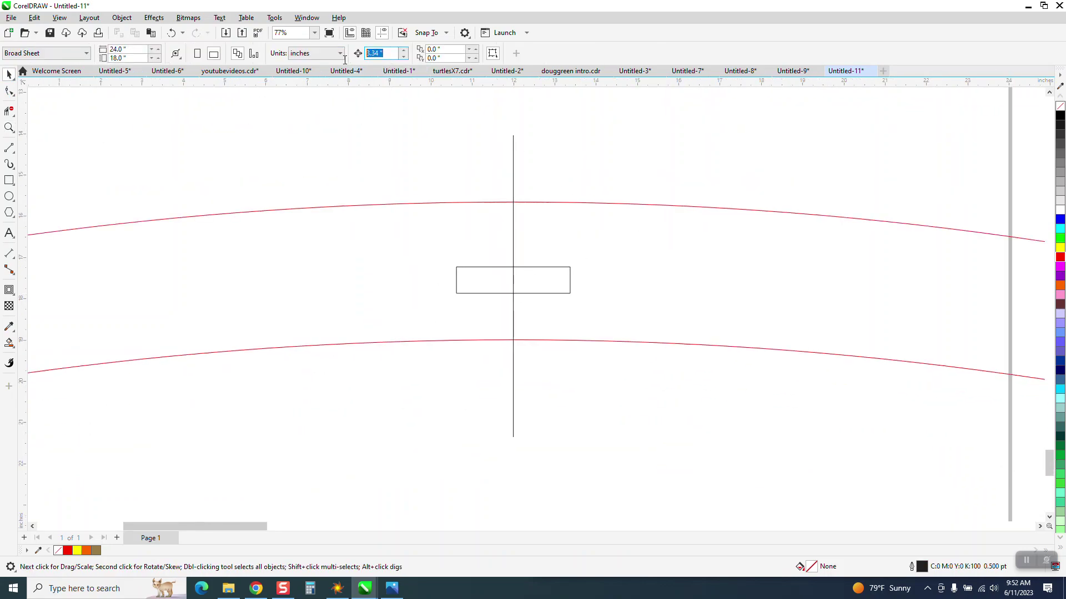
{"action": "type", "text": ".25"}
Step: Give the small rectangle a hairline red outline
{"action": "left_click", "coordinate": [8, 128]}
{"action": "left_click_drag", "start_coordinate": [408, 232], "coordinate": [652, 330]}
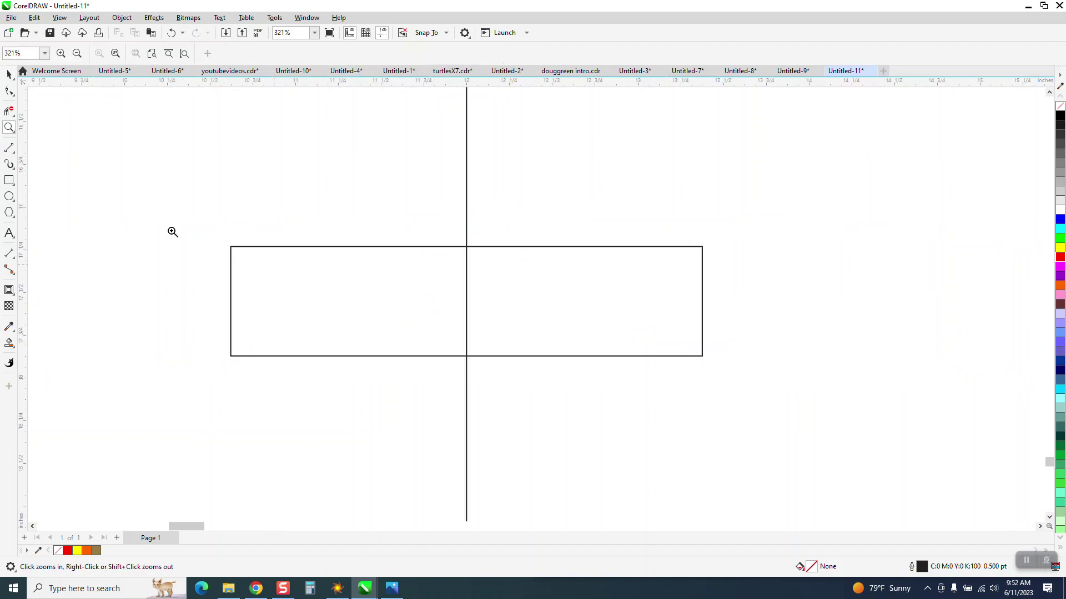
{"action": "left_click", "coordinate": [9, 74]}
{"action": "left_click", "coordinate": [353, 247]}
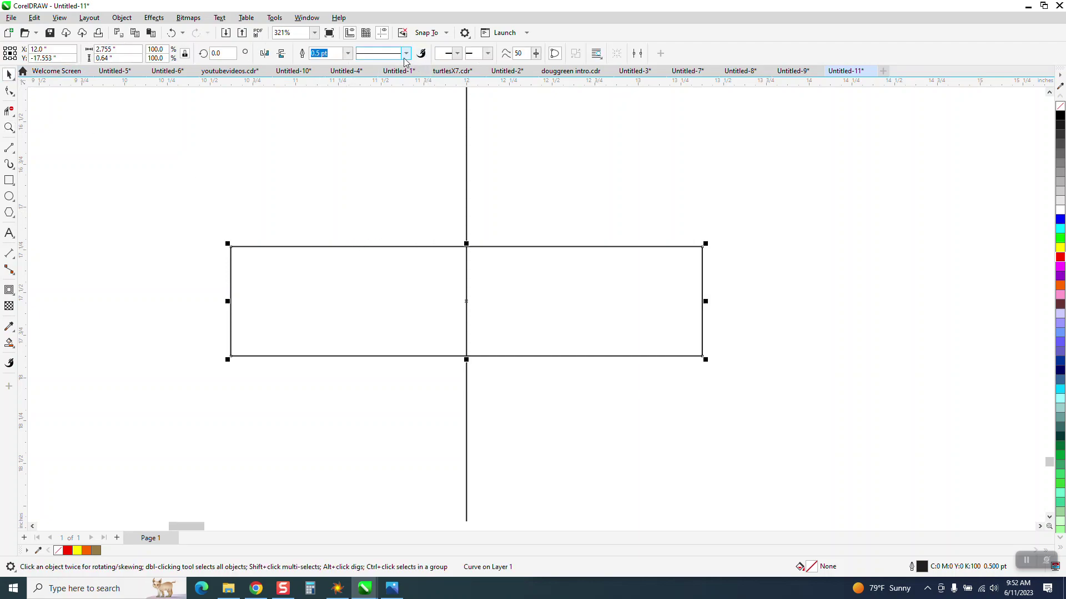
{"action": "left_click", "coordinate": [348, 54]}
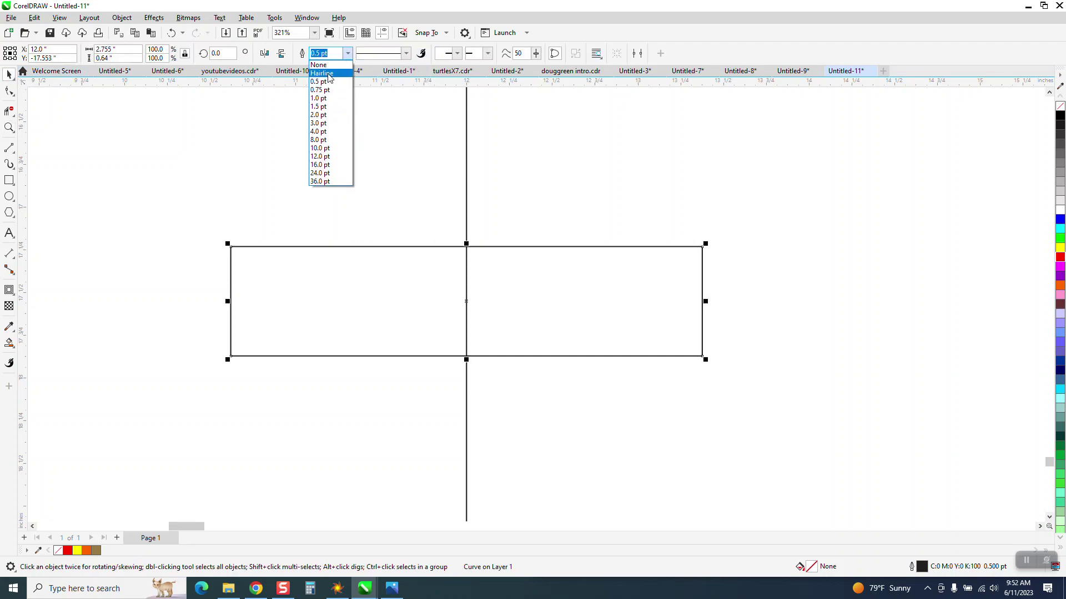
{"action": "left_click", "coordinate": [322, 73]}
{"action": "right_click", "coordinate": [1060, 257]}
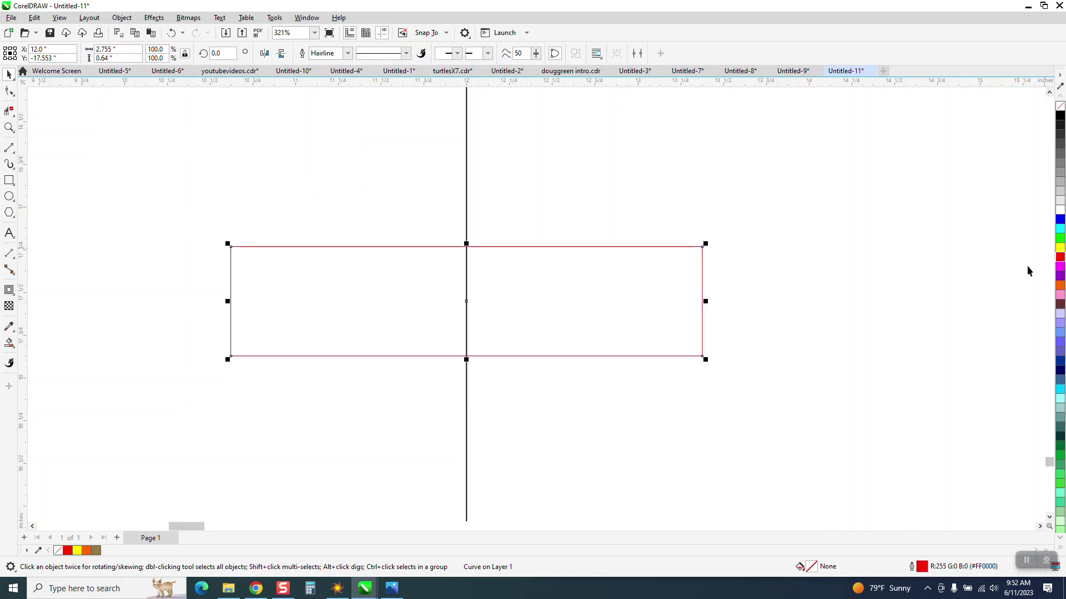
Step: Add midpoint nodes to the rectangle's long edges, removing the extra midpoints from its short ends
{"action": "left_click", "coordinate": [11, 92]}
{"action": "left_click_drag", "start_coordinate": [172, 201], "coordinate": [759, 381]}
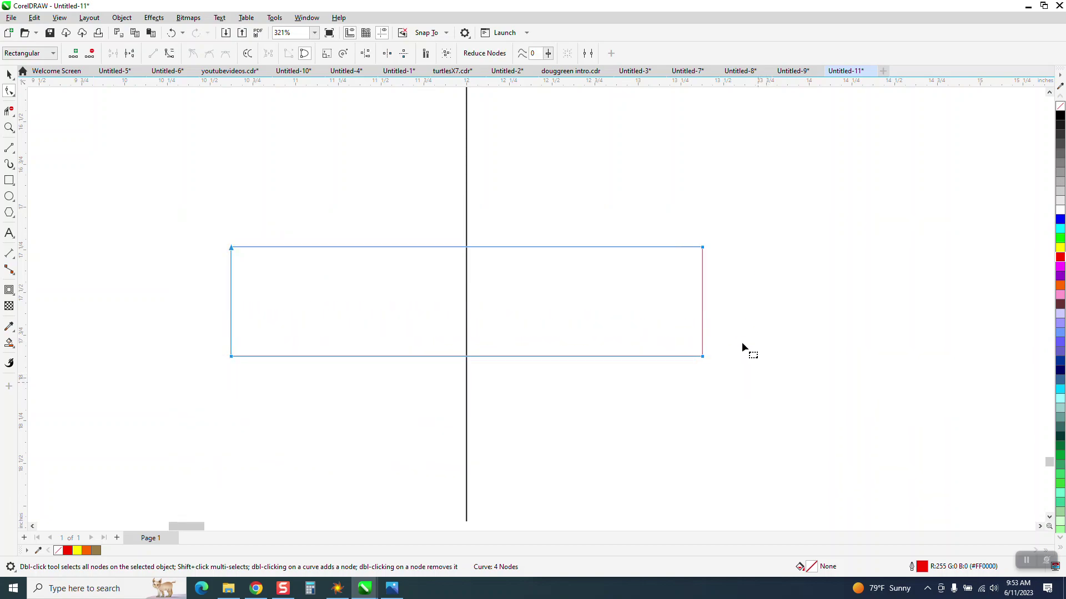
{"action": "left_click", "coordinate": [73, 52]}
{"action": "left_click_drag", "start_coordinate": [634, 335], "coordinate": [733, 330]}
{"action": "key", "text": "Delete"}
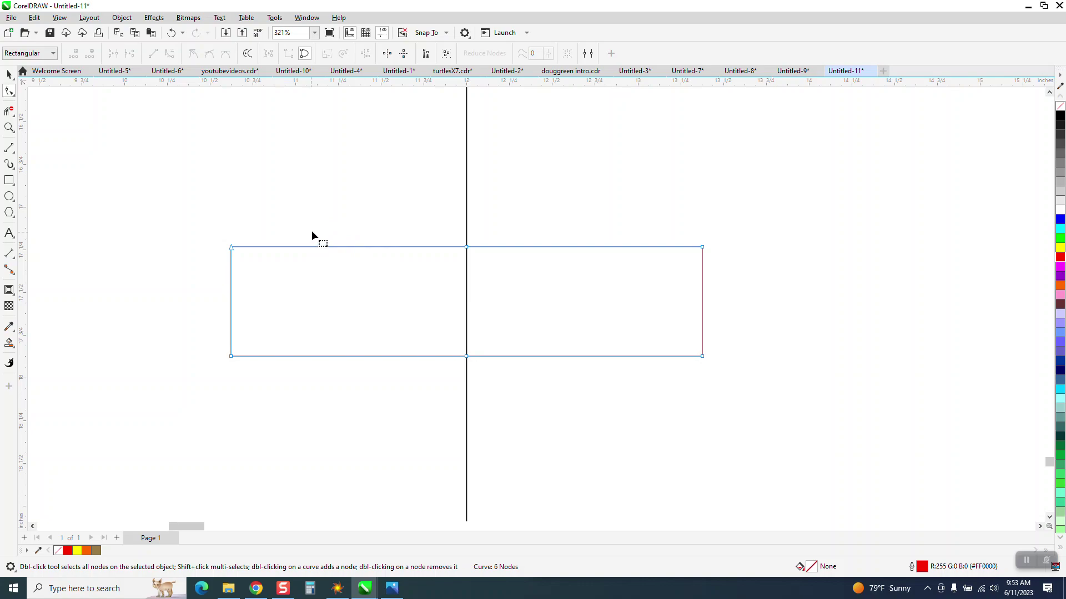
{"action": "left_click_drag", "start_coordinate": [261, 305], "coordinate": [720, 387]}
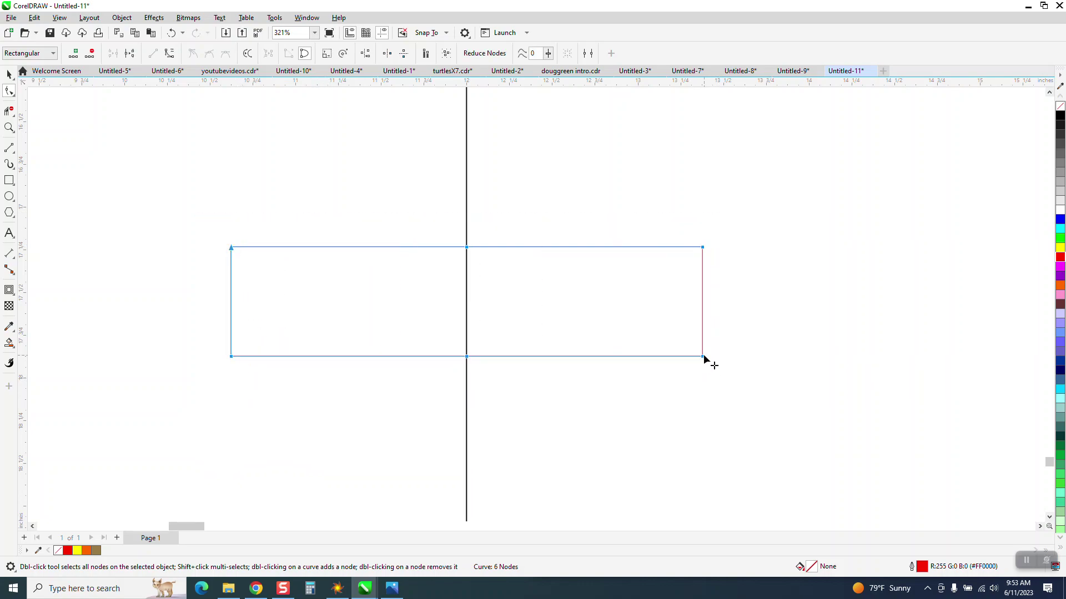
{"action": "right_click", "coordinate": [703, 360]}
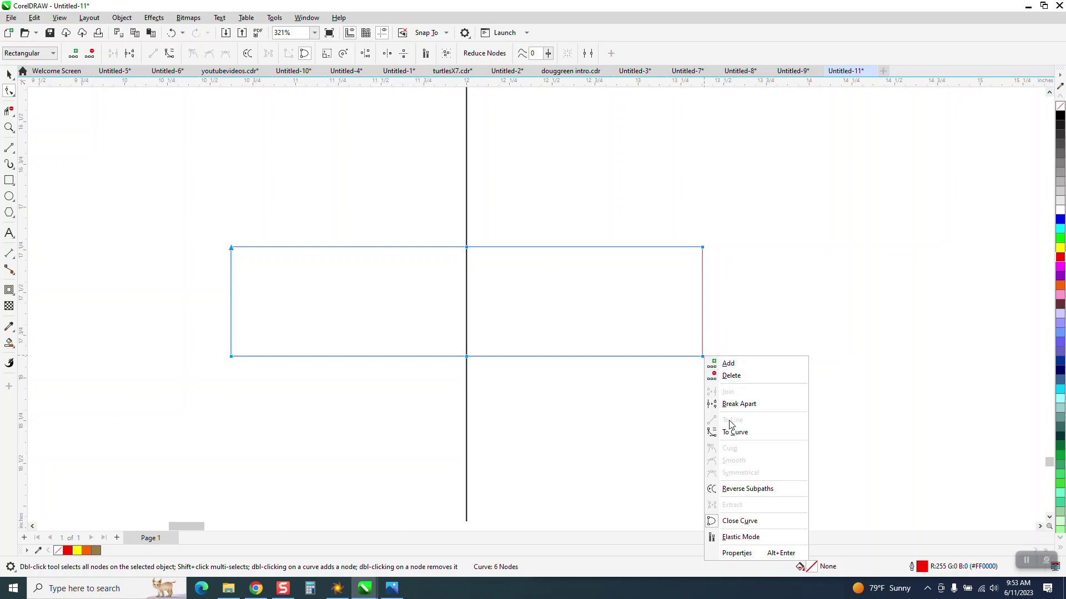
{"action": "left_click", "coordinate": [547, 409]}
{"action": "left_click", "coordinate": [192, 274]}
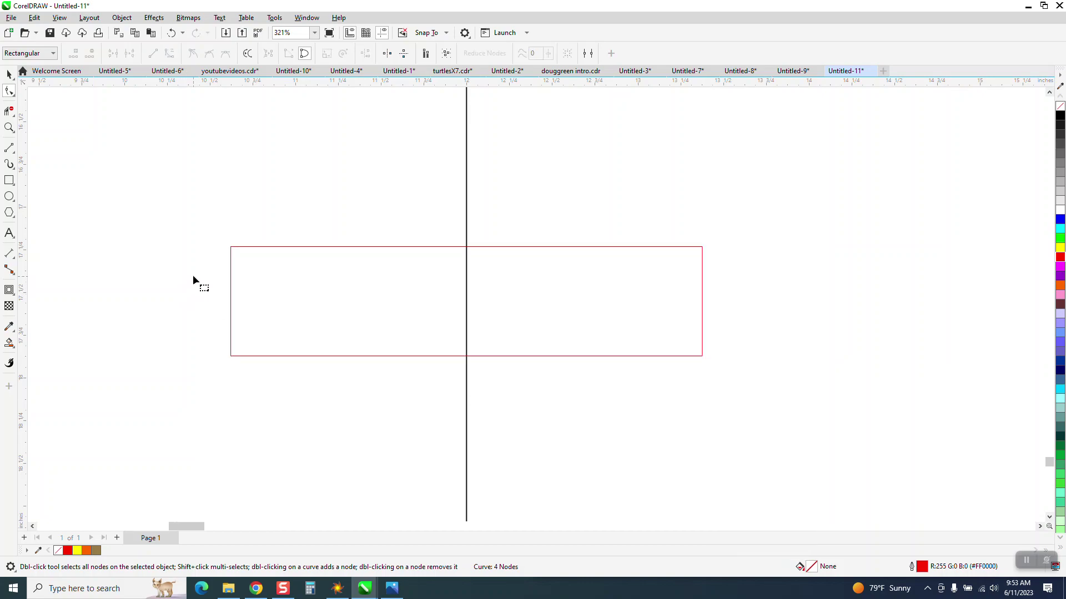
Step: Nudge the rectangle's four corner nodes outward vertically by 0.25 in each to form a bow-tie key shape
{"action": "left_click", "coordinate": [231, 247]}
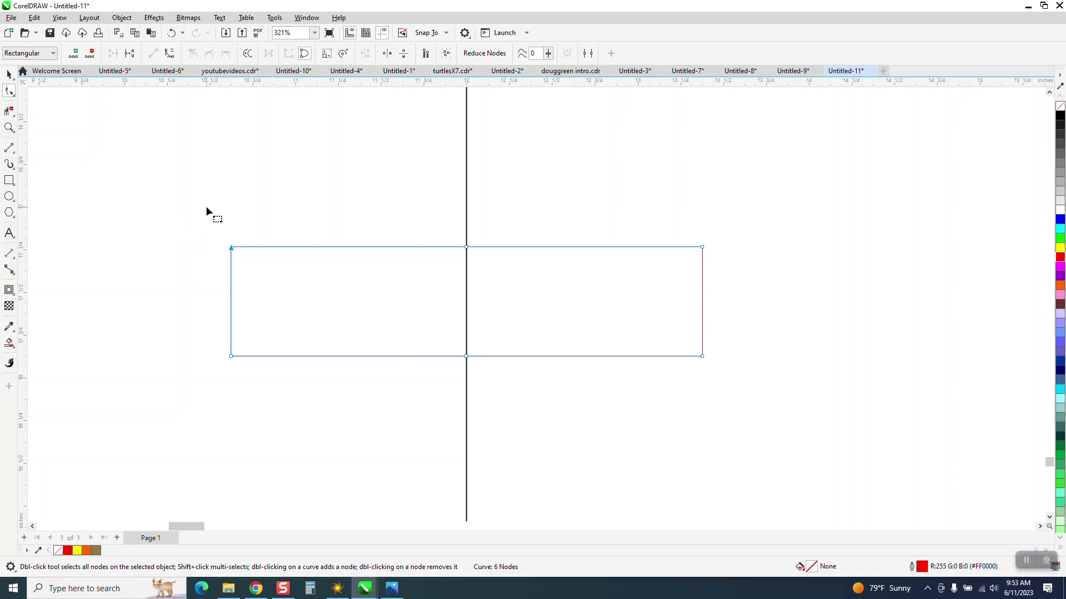
{"action": "key", "text": "Up"}
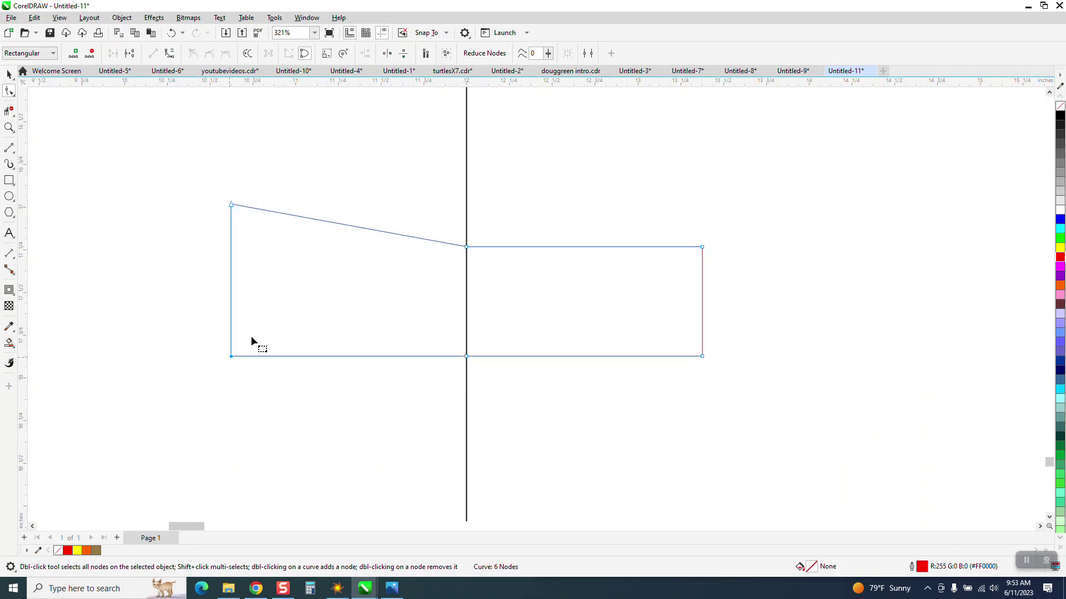
{"action": "key", "text": "Down"}
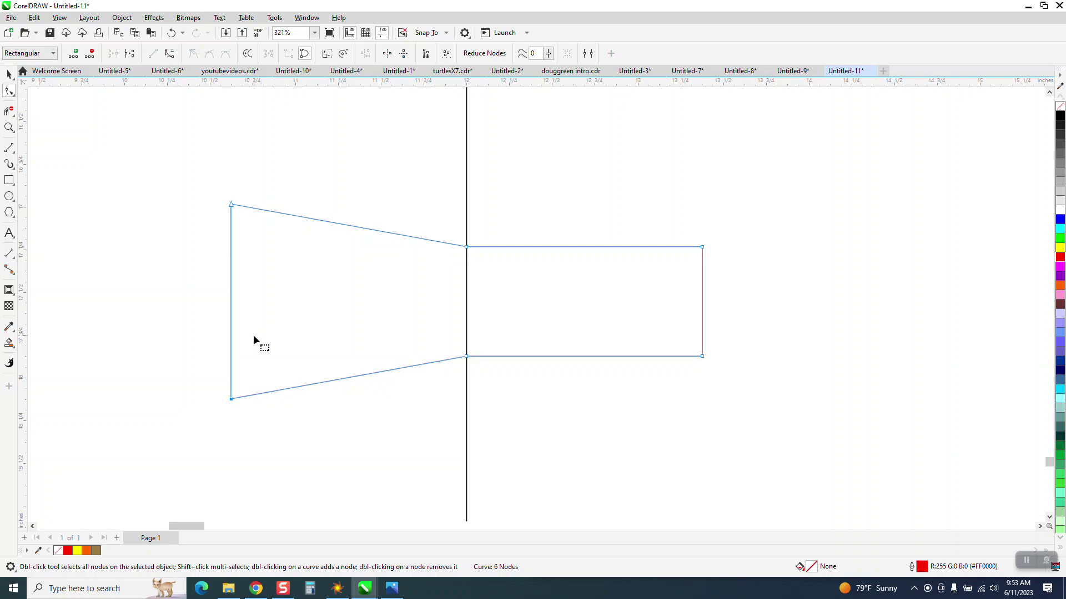
{"action": "left_click", "coordinate": [701, 248]}
{"action": "key", "text": "Up"}
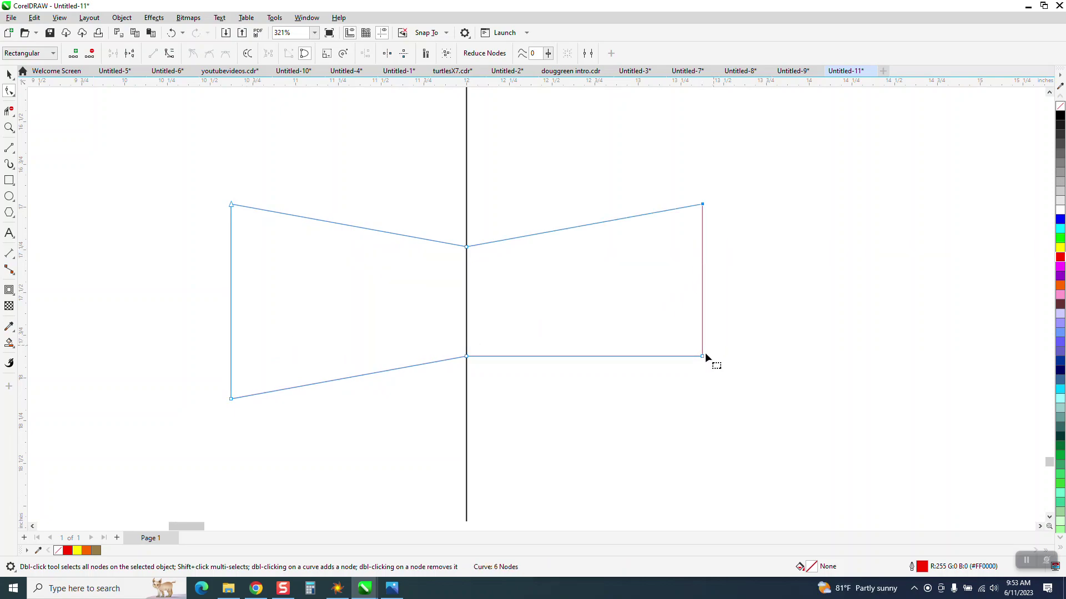
{"action": "left_click", "coordinate": [703, 357]}
{"action": "key", "text": "Down"}
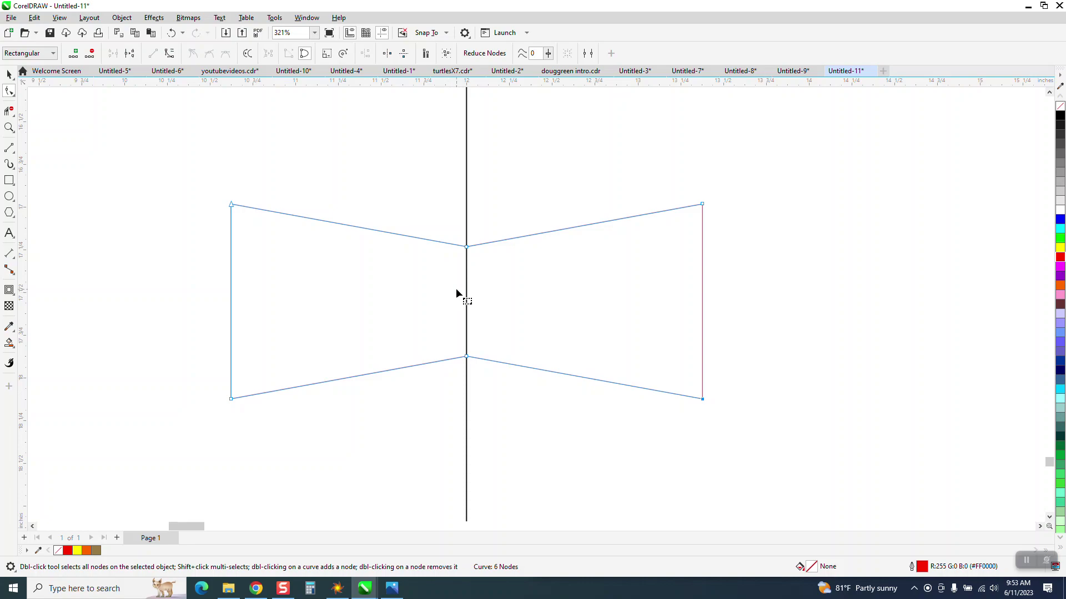
Step: Try to nudge a Smart Fill piece of the rail's right half downward in 0.25 in increments, and delete the piece
{"action": "scroll", "coordinate": [417, 313], "scroll_direction": "down", "scroll_amount": 5}
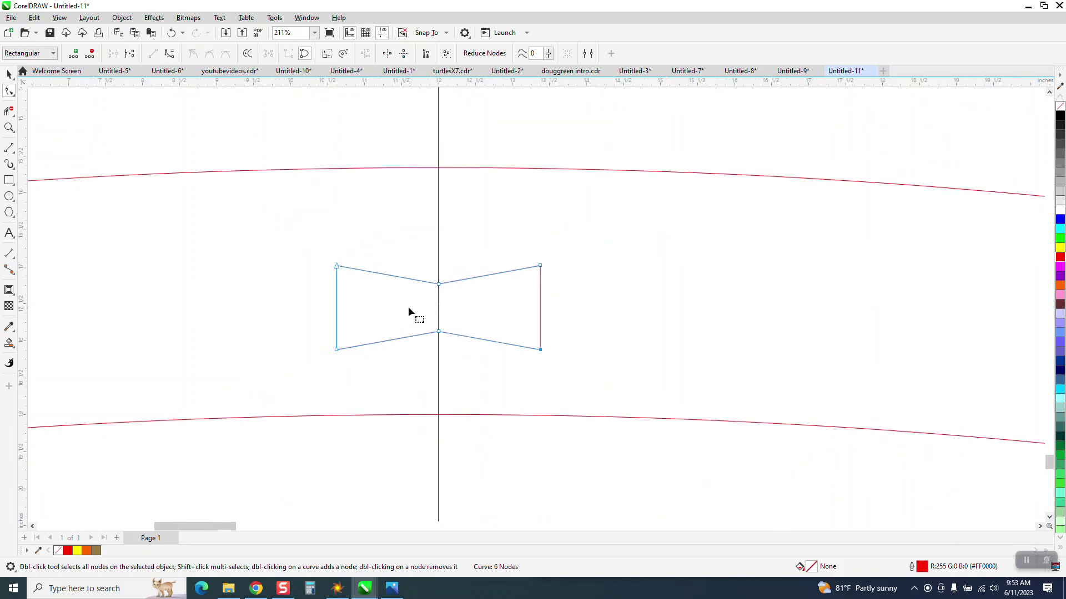
{"action": "key", "text": "space"}
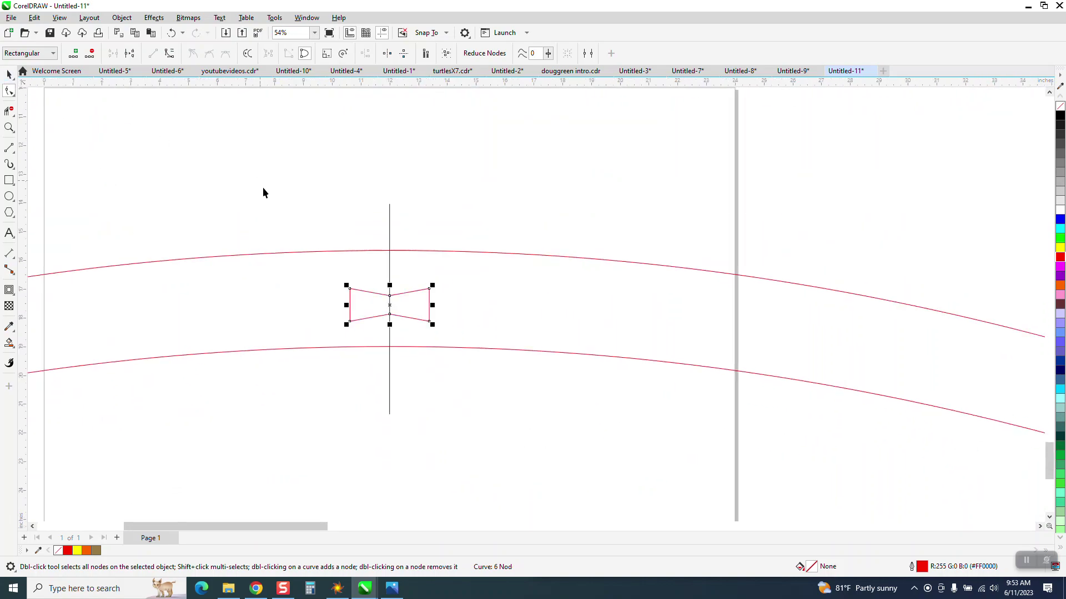
{"action": "scroll", "coordinate": [398, 235], "scroll_direction": "down", "scroll_amount": 3}
{"action": "scroll", "coordinate": [162, 299], "scroll_direction": "down", "scroll_amount": 4}
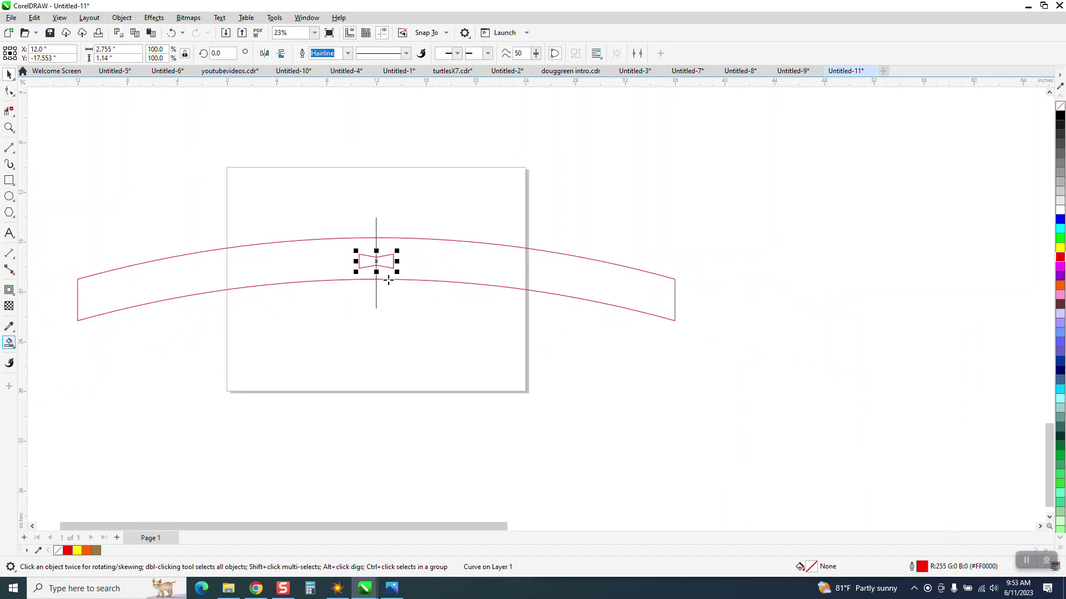
{"action": "left_click", "coordinate": [533, 275]}
{"action": "key", "text": "Down"}
{"action": "key", "text": "Down"}
{"action": "key", "text": "Down"}
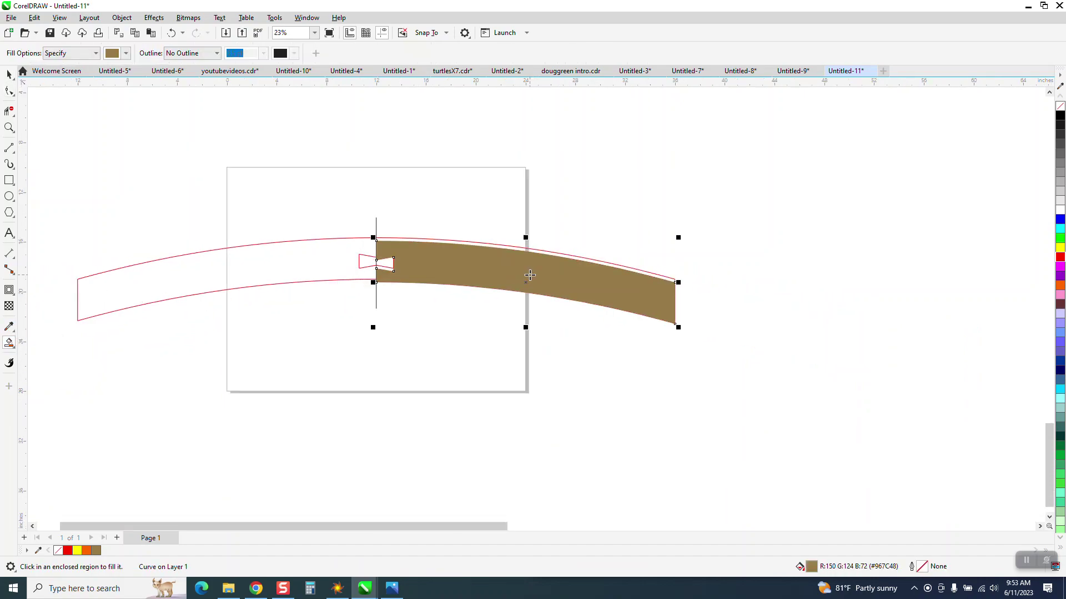
{"action": "key", "text": "Up"}
{"action": "key", "text": "Down"}
{"action": "key", "text": "Down"}
{"action": "key", "text": "Down"}
{"action": "key", "text": "Down"}
{"action": "key", "text": "Down"}
{"action": "key", "text": "Down"}
{"action": "key", "text": "Down"}
{"action": "key", "text": "Down"}
{"action": "key", "text": "Down"}
{"action": "key", "text": "Down"}
{"action": "key", "text": "Down"}
{"action": "key", "text": "Down"}
{"action": "key", "text": "Down"}
{"action": "key", "text": "Down"}
{"action": "key", "text": "Down"}
{"action": "key", "text": "Down"}
{"action": "key", "text": "Down"}
{"action": "key", "text": "Down"}
{"action": "key", "text": "Down"}
{"action": "key", "text": "Down"}
{"action": "key", "text": "Down"}
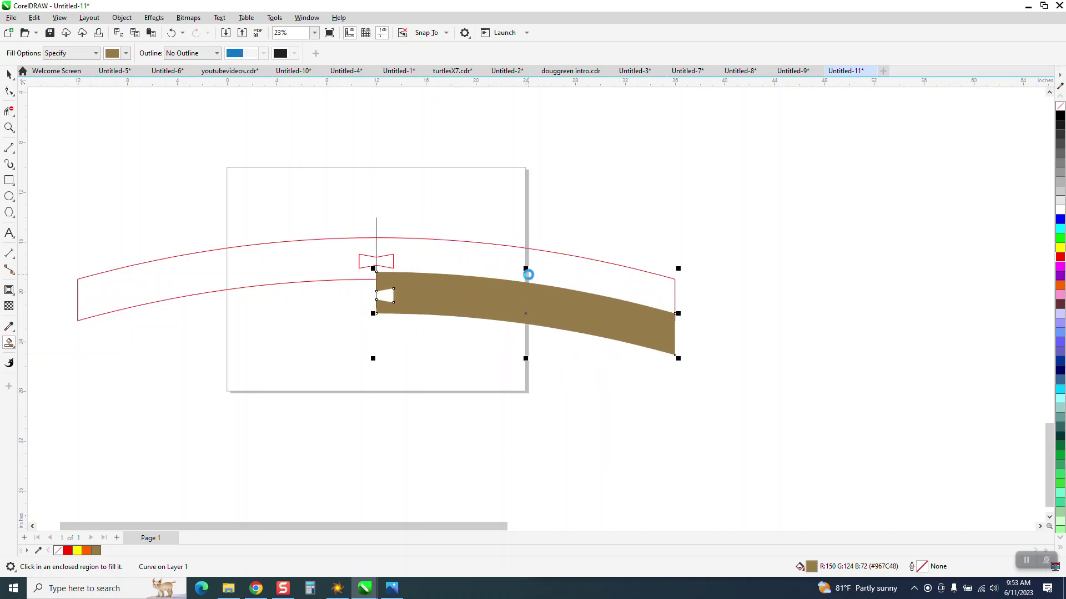
{"action": "key", "text": "Delete"}
Step: Set the nudge distance to 6 in, Smart Fill the rail's notched right half, and move that piece down one nudge
{"action": "left_click", "coordinate": [9, 75]}
{"action": "left_click", "coordinate": [393, 54]}
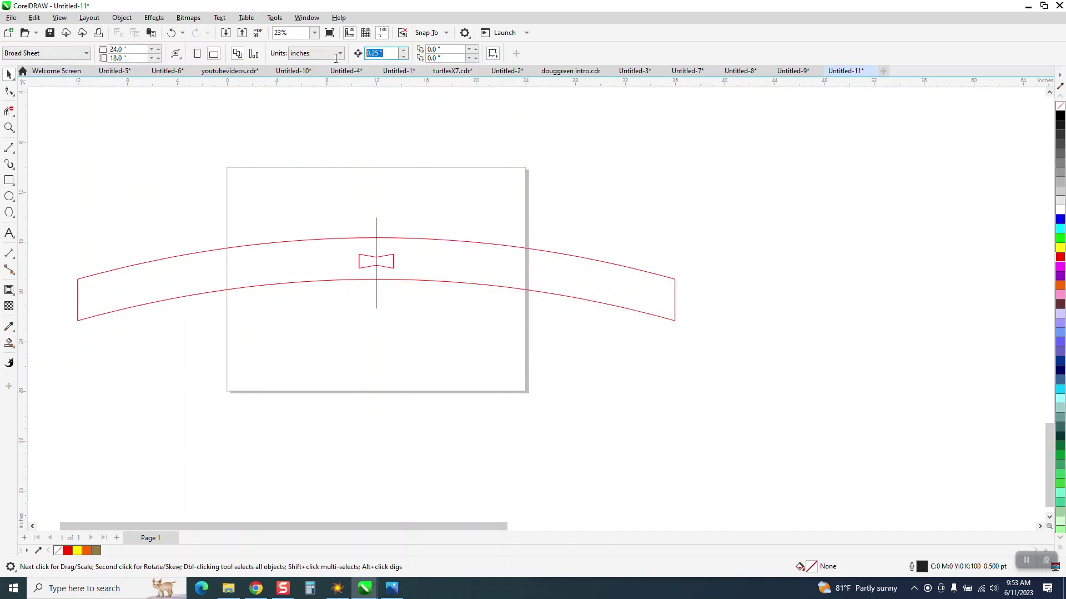
{"action": "type", "text": "6"}
{"action": "left_click", "coordinate": [9, 343]}
{"action": "left_click", "coordinate": [481, 276]}
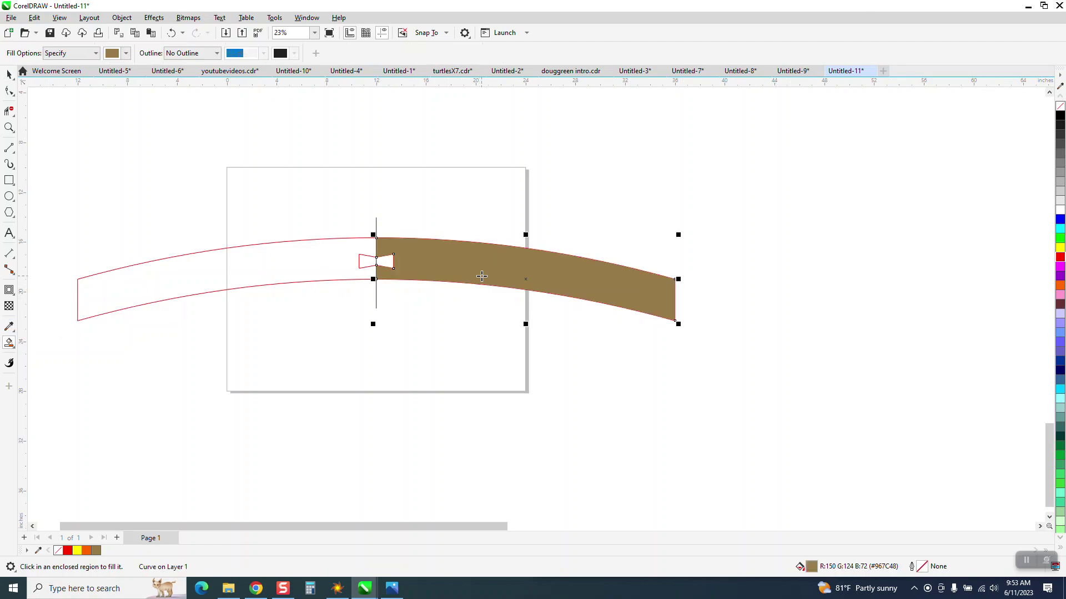
{"action": "key", "text": "Down"}
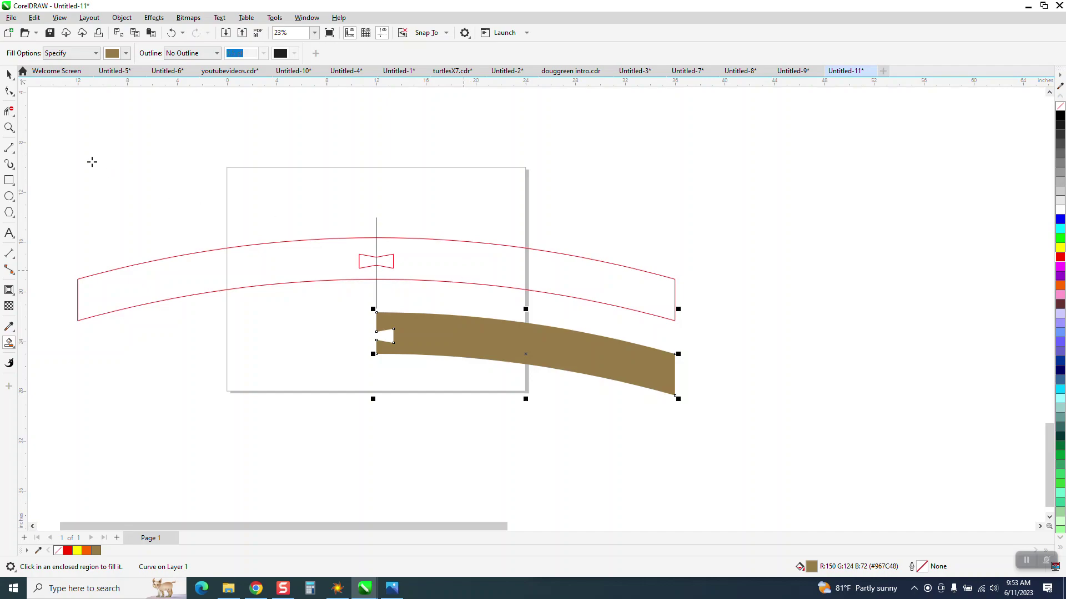
Step: Delete the left half of the bow-tie and the center line segment inside it with Virtual Segment Delete
{"action": "left_click", "coordinate": [9, 128]}
{"action": "left_click_drag", "start_coordinate": [236, 183], "coordinate": [565, 332]}
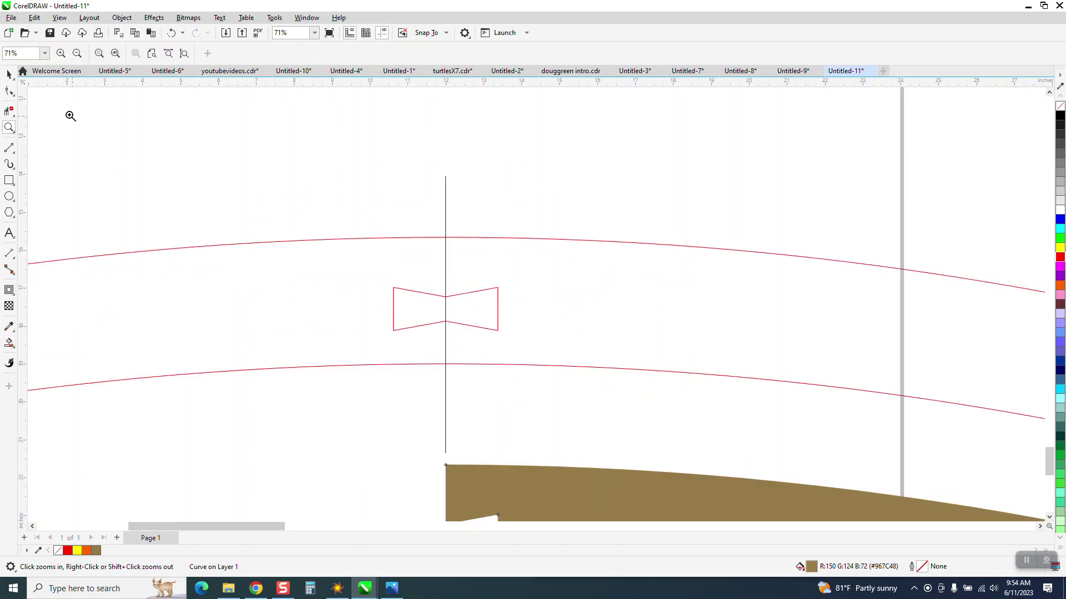
{"action": "left_click", "coordinate": [9, 111]}
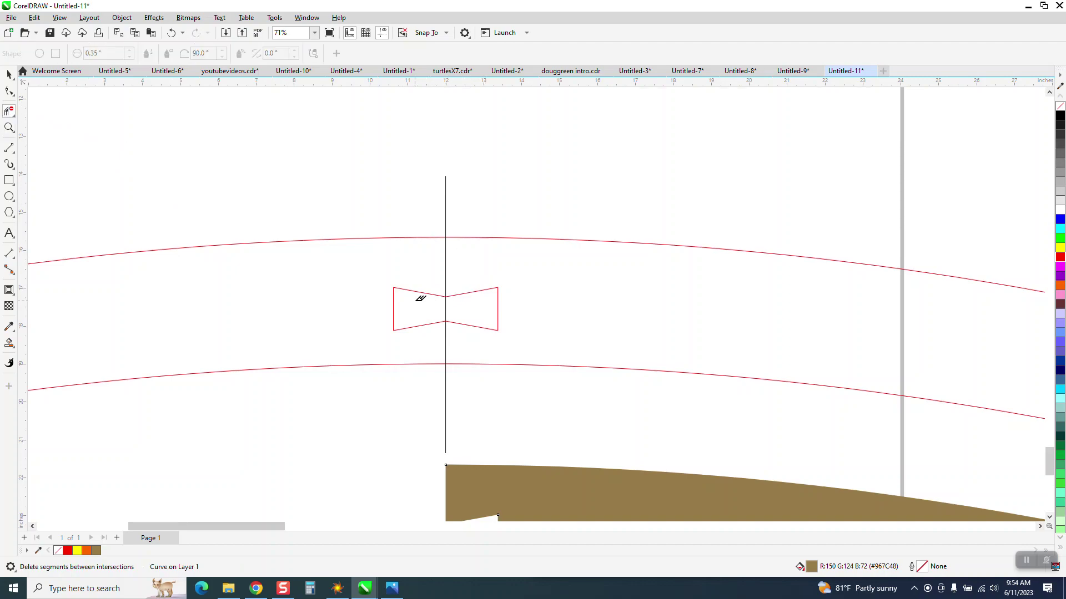
{"action": "left_click_drag", "start_coordinate": [404, 268], "coordinate": [471, 302]}
{"action": "scroll", "coordinate": [472, 299], "scroll_direction": "down", "scroll_amount": 4}
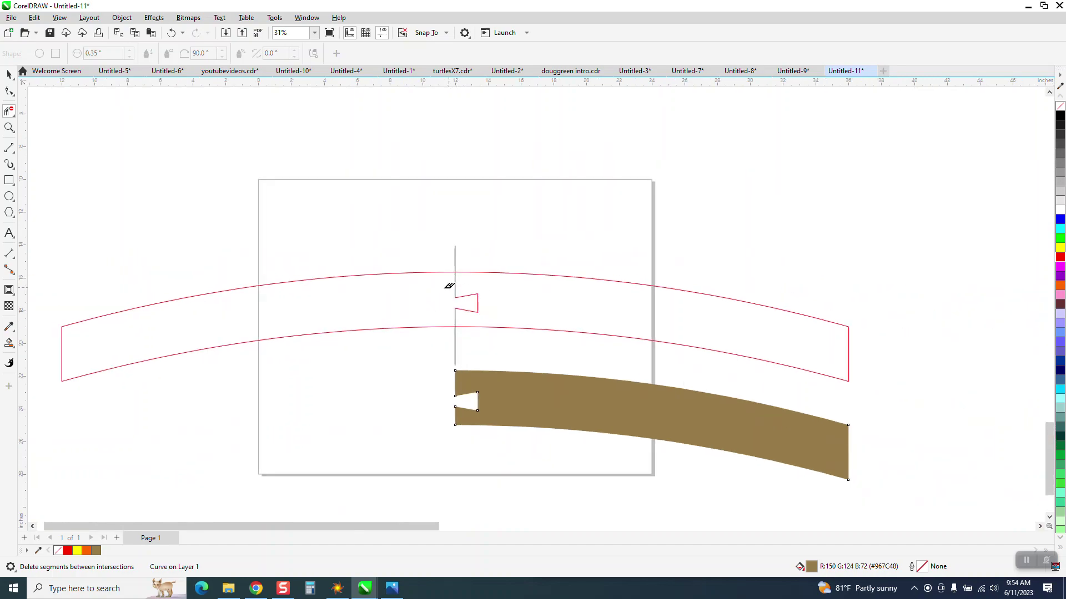
Step: Smart Fill the rail's left half together with its bow-tie tab, and move the piece one 6 in nudge left and one down
{"action": "left_click", "coordinate": [8, 343]}
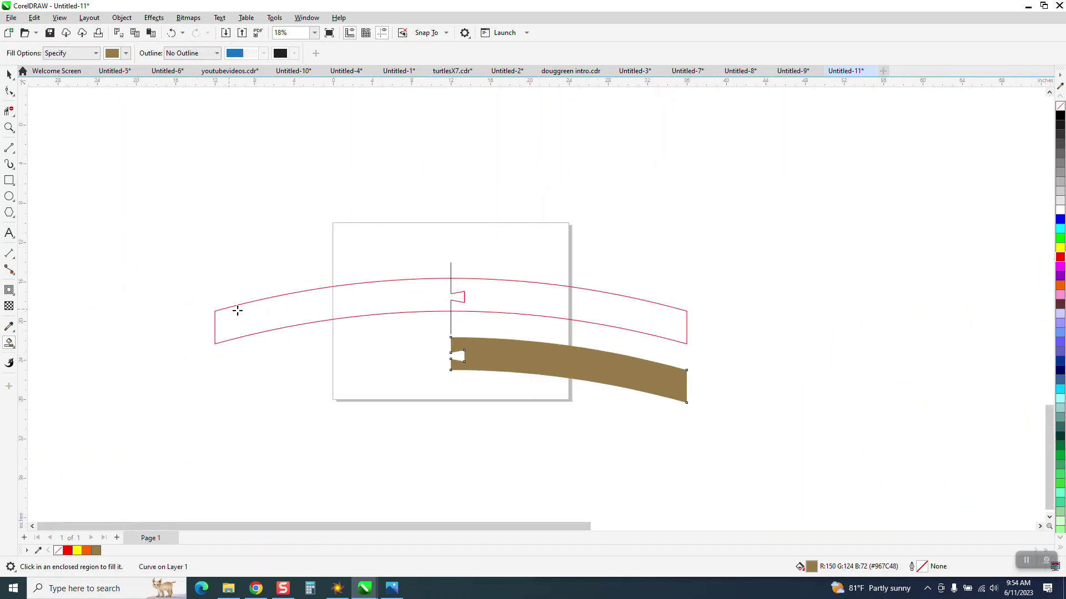
{"action": "left_click", "coordinate": [413, 302]}
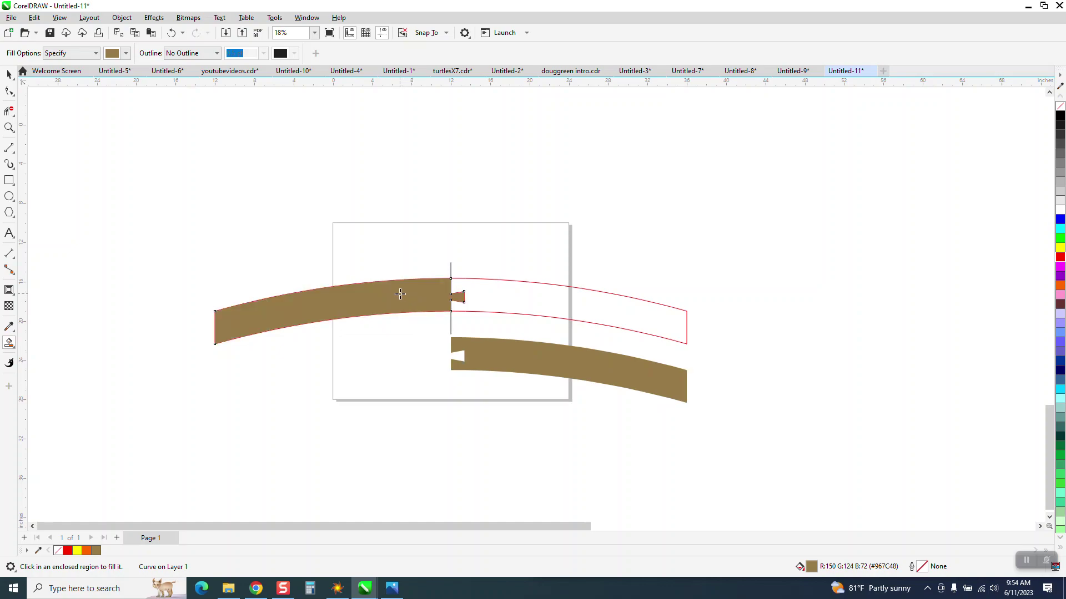
{"action": "left_click_drag", "start_coordinate": [454, 293], "coordinate": [395, 293]}
{"action": "key", "text": "Down"}
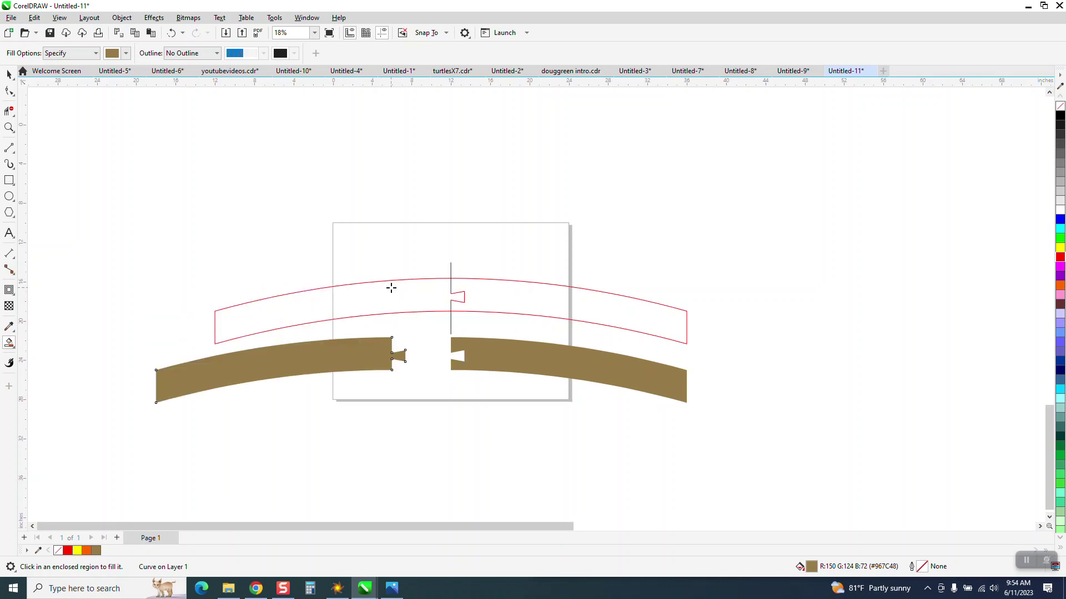
Step: Fill the rail's left piece with blue, and nudge it right 6 in so its tab seats in the right half's notch
{"action": "left_click", "coordinate": [1060, 221]}
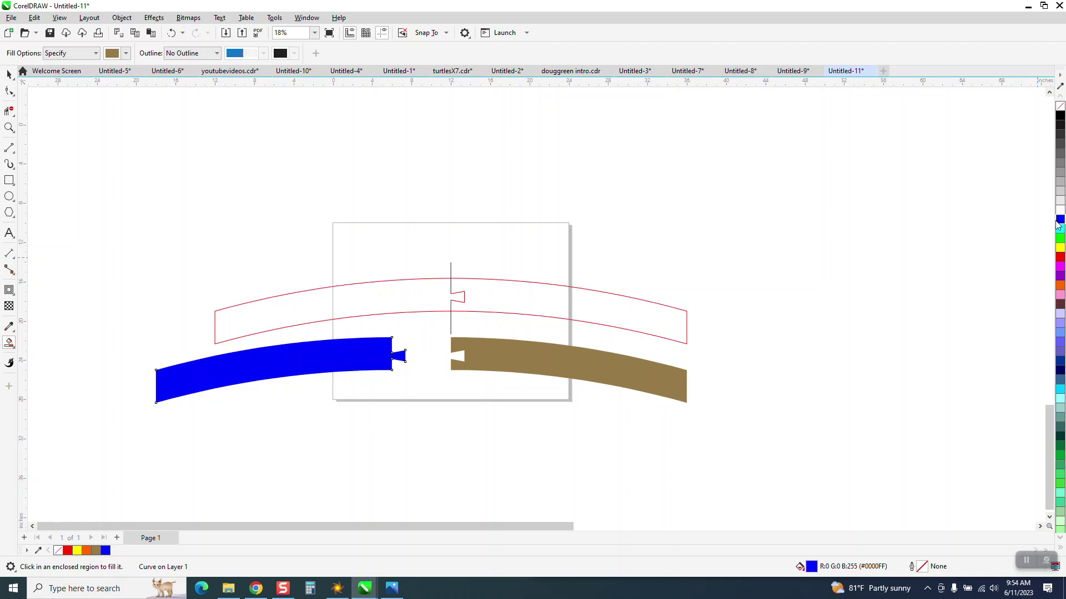
{"action": "key", "text": "Right"}
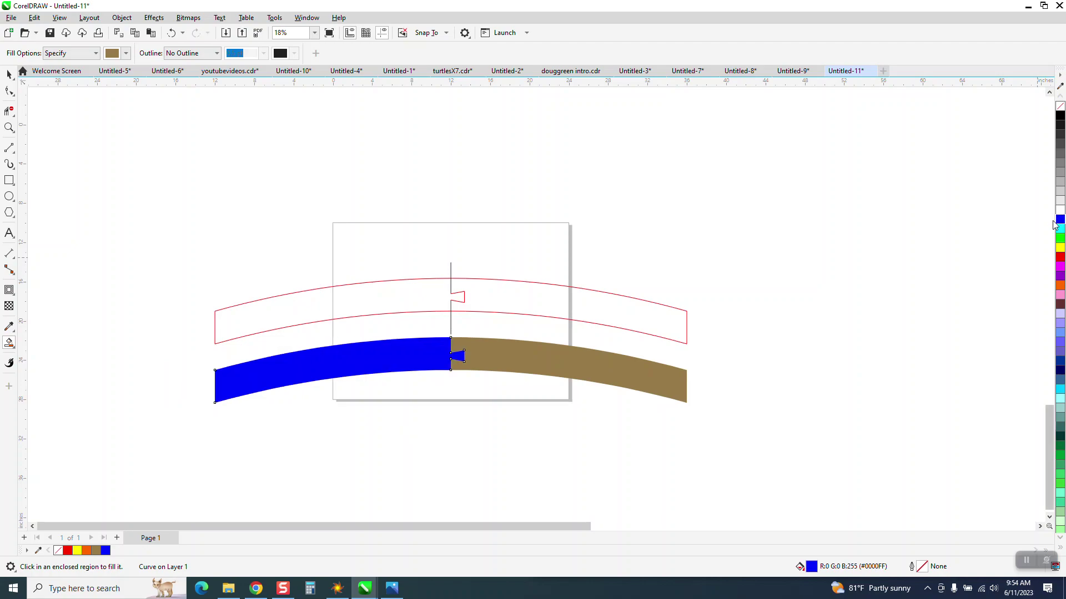
{"action": "left_click", "coordinate": [9, 127]}
{"action": "left_click_drag", "start_coordinate": [424, 314], "coordinate": [609, 409]}
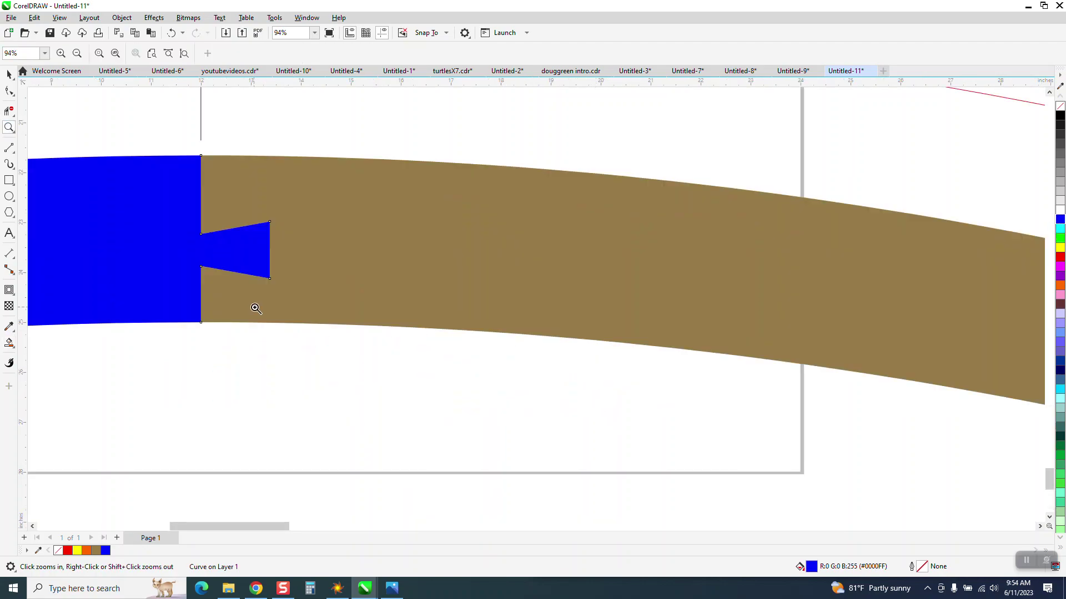
{"action": "scroll", "coordinate": [266, 323], "scroll_direction": "down", "scroll_amount": 3}
{"action": "scroll", "coordinate": [281, 300], "scroll_direction": "down", "scroll_amount": 4}
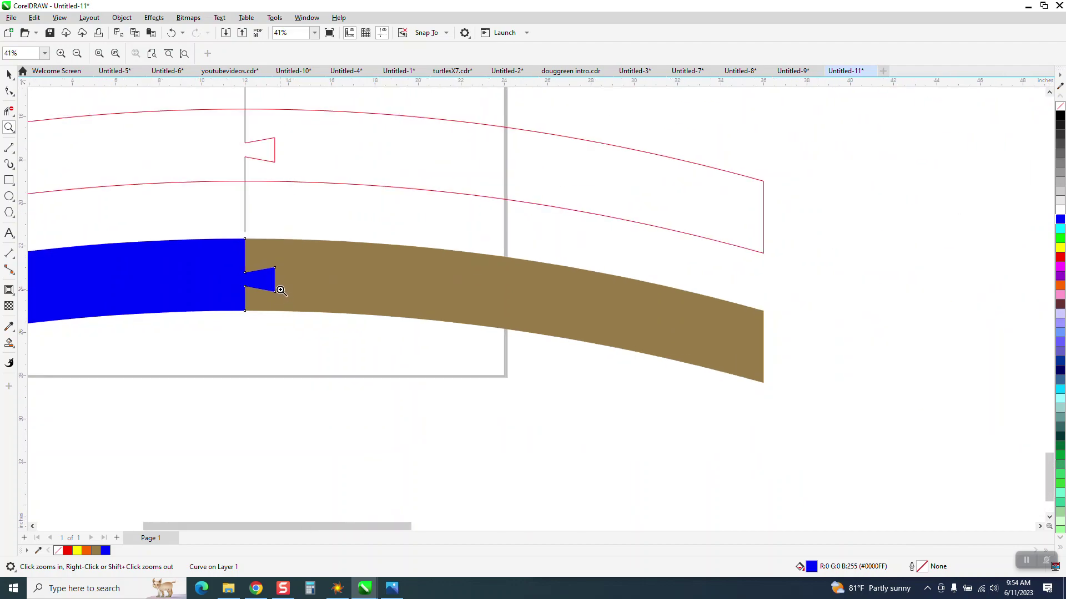
Step: Move the router bit picture closer to the rail, and draw an unfilled rectangle about 47.3 by 27.5 in across it
{"action": "left_click", "coordinate": [9, 74]}
{"action": "mouse_move", "coordinate": [52, 205]}
{"action": "left_mouse_down"}
{"action": "mouse_move", "coordinate": [69, 232]}
{"action": "mouse_move", "coordinate": [488, 259]}
{"action": "mouse_move", "coordinate": [541, 275]}
{"action": "left_mouse_up"}
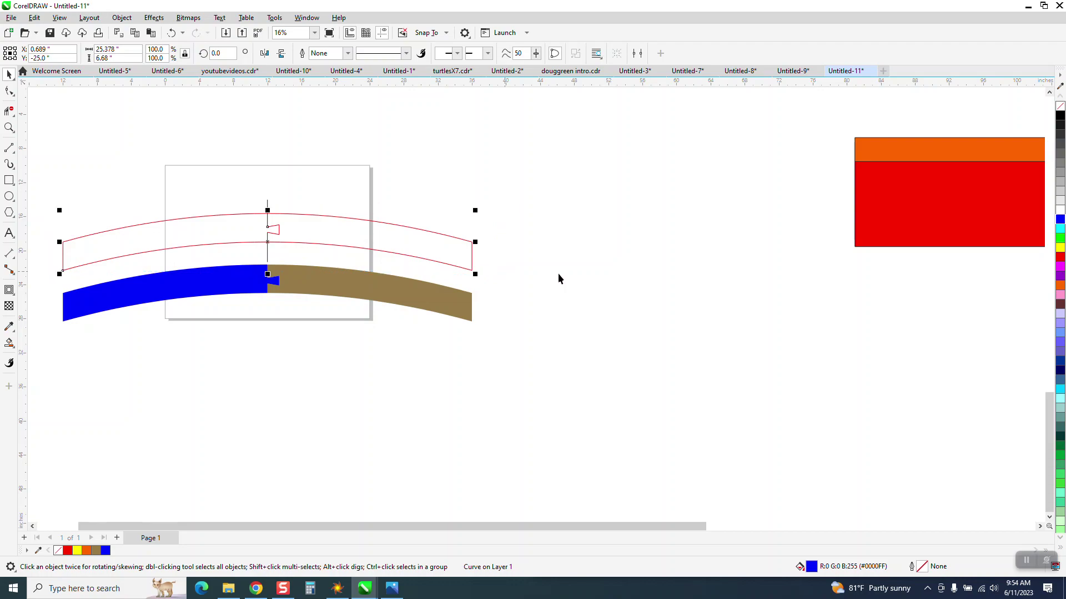
{"action": "scroll", "coordinate": [572, 286], "scroll_direction": "down", "scroll_amount": 3}
{"action": "left_click_drag", "start_coordinate": [820, 263], "coordinate": [603, 331]}
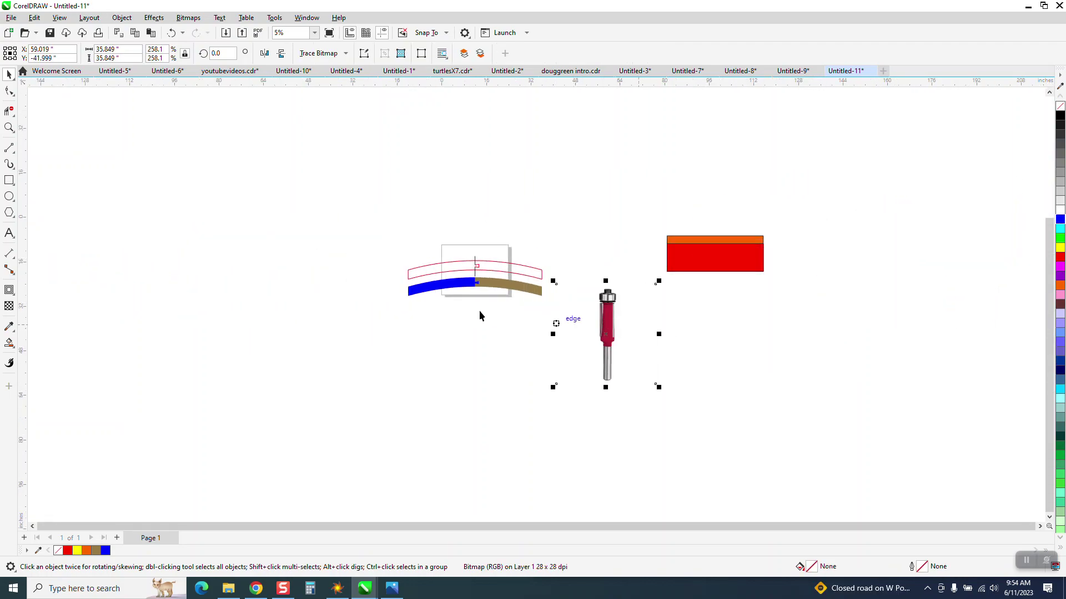
{"action": "left_click", "coordinate": [9, 180]}
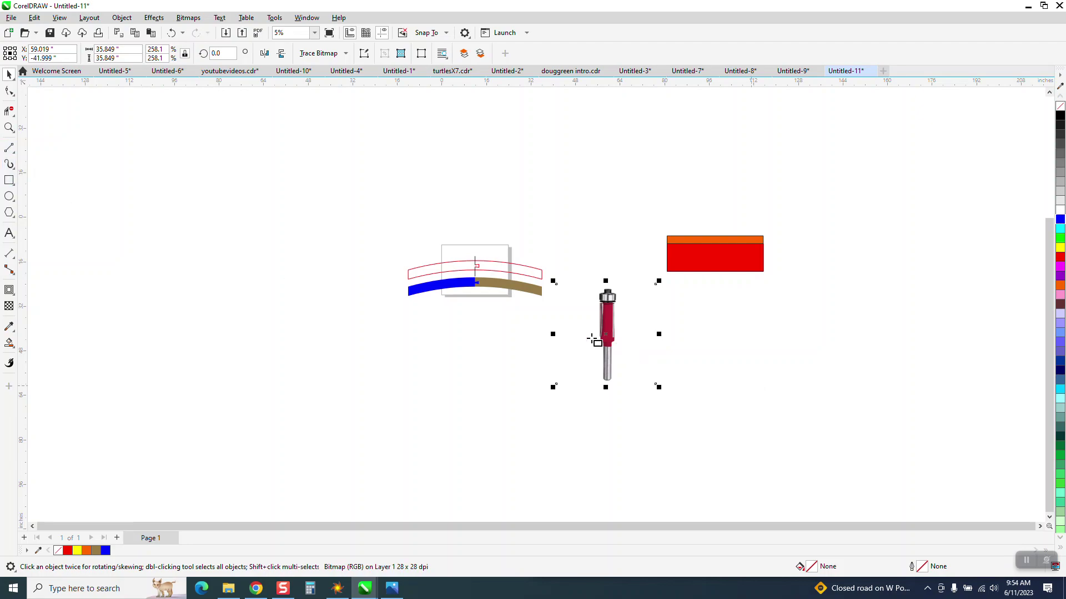
{"action": "left_click_drag", "start_coordinate": [557, 317], "coordinate": [688, 394]}
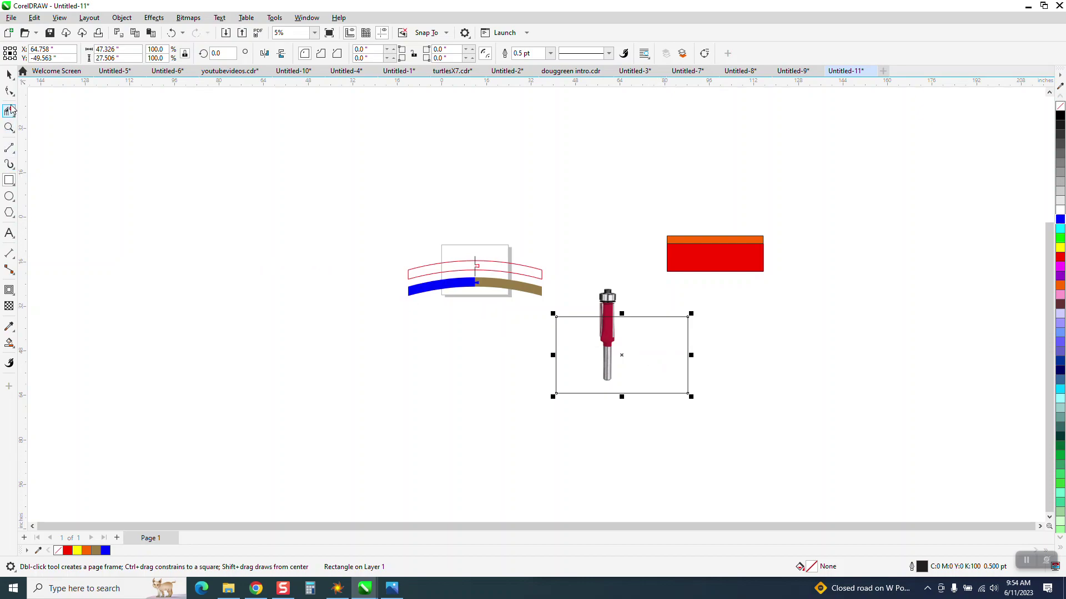
{"action": "left_click", "coordinate": [9, 74]}
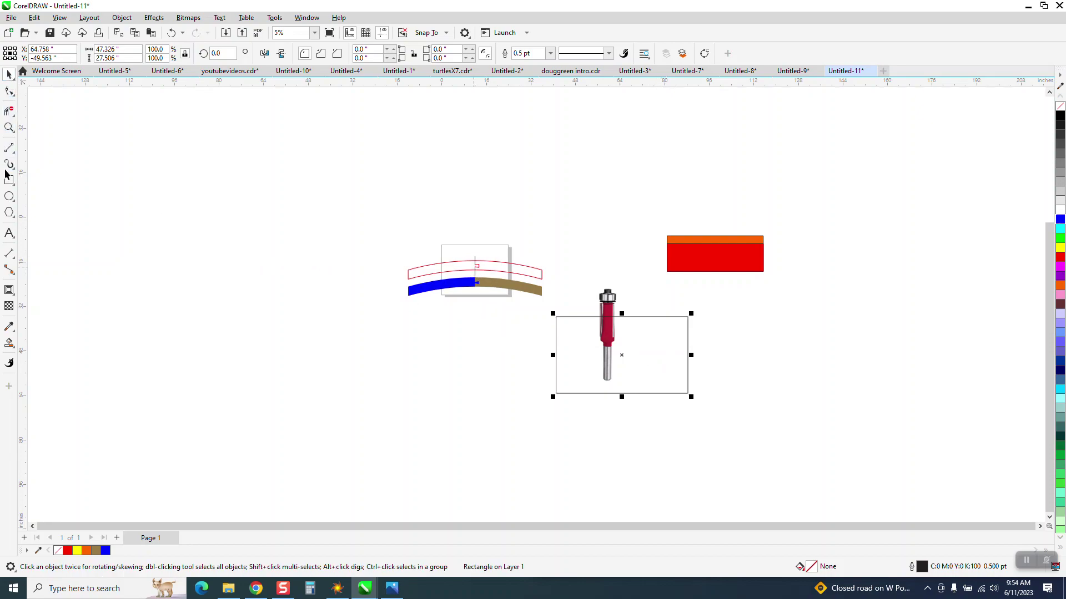
Step: Try a blue-filled rectangle about 4.5 by 1.6 in across the joint between the two halves, and remove it
{"action": "left_click", "coordinate": [9, 128]}
{"action": "left_click_drag", "start_coordinate": [455, 253], "coordinate": [519, 312]}
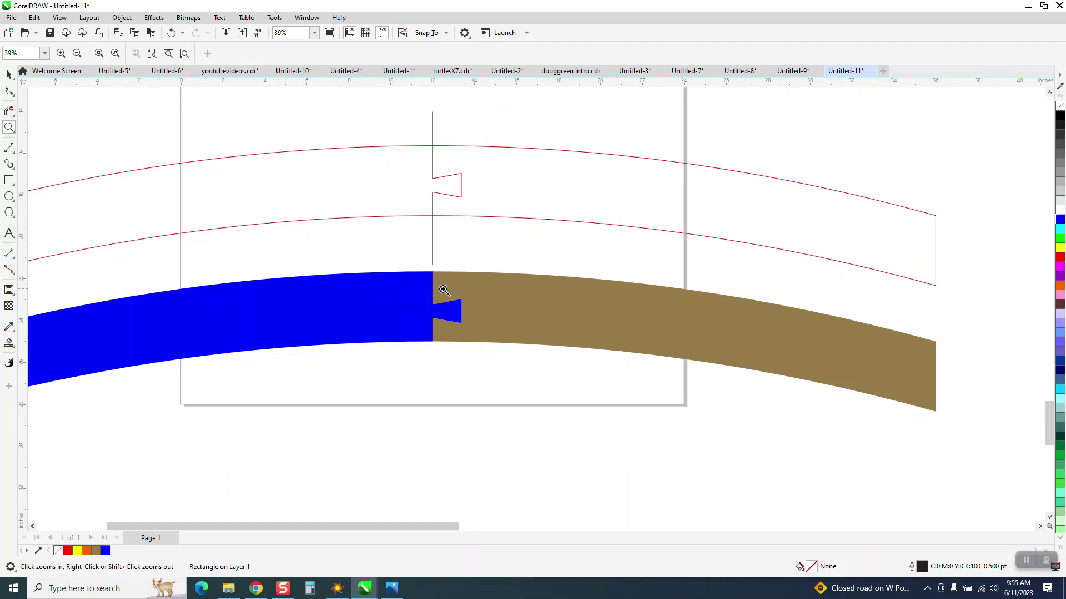
{"action": "left_click", "coordinate": [9, 180]}
{"action": "left_click_drag", "start_coordinate": [394, 290], "coordinate": [489, 322]}
{"action": "left_click", "coordinate": [1060, 221]}
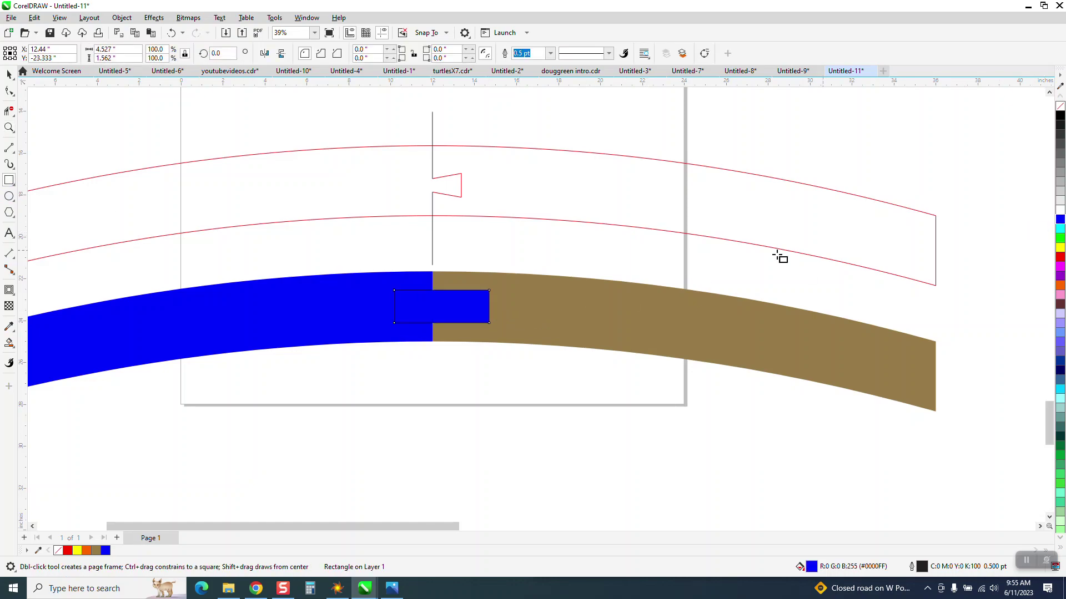
{"action": "left_click", "coordinate": [9, 74]}
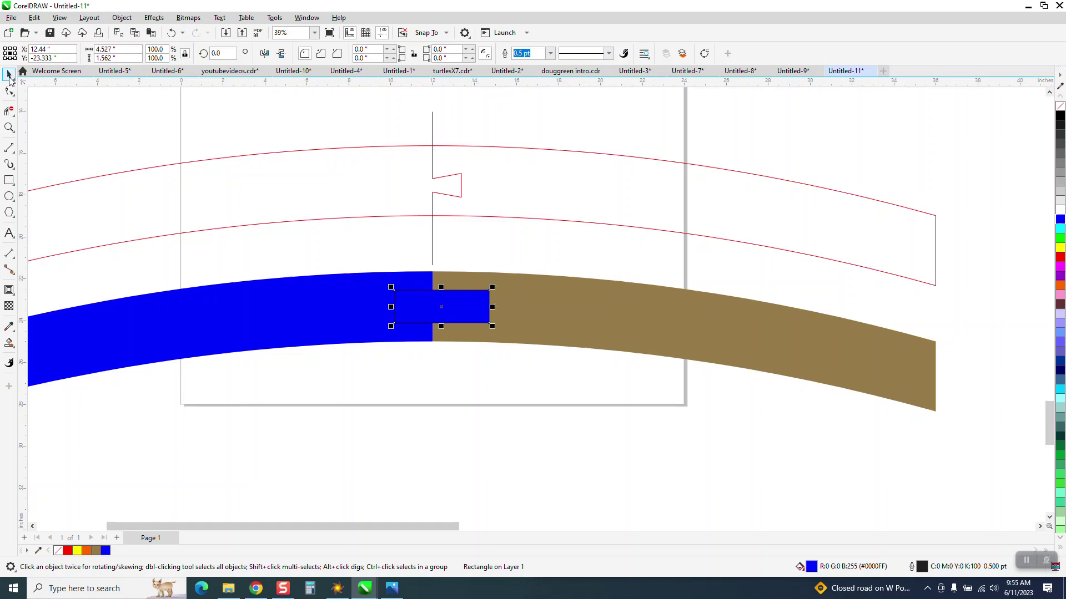
{"action": "left_click", "coordinate": [224, 156]}
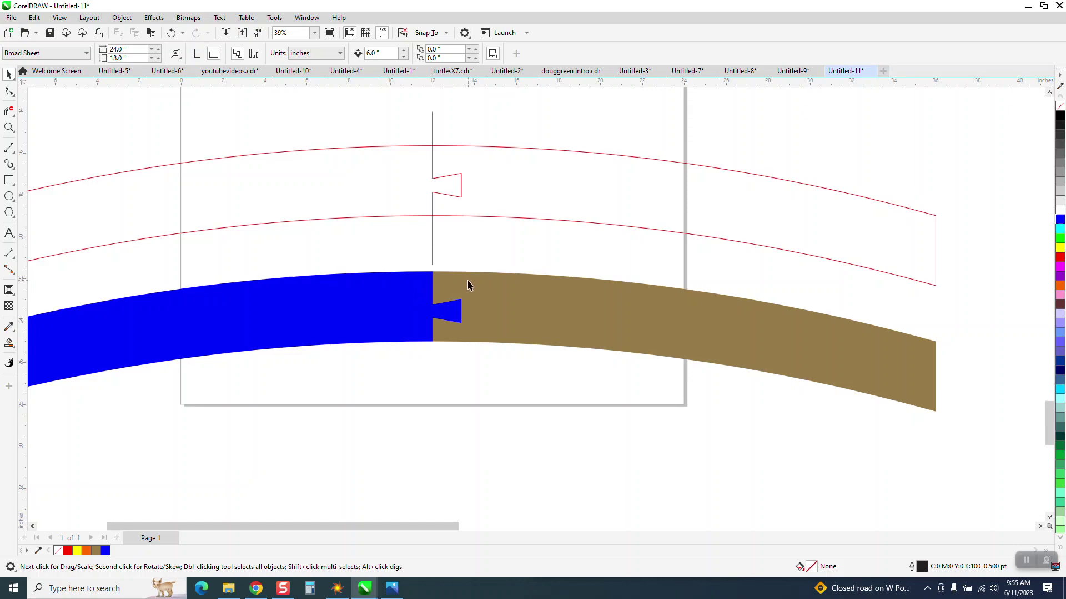
Step: Delete the original red rail outline with its key shape, and the vertical center line segments above the filled halves
{"action": "scroll", "coordinate": [464, 283], "scroll_direction": "down", "scroll_amount": 2}
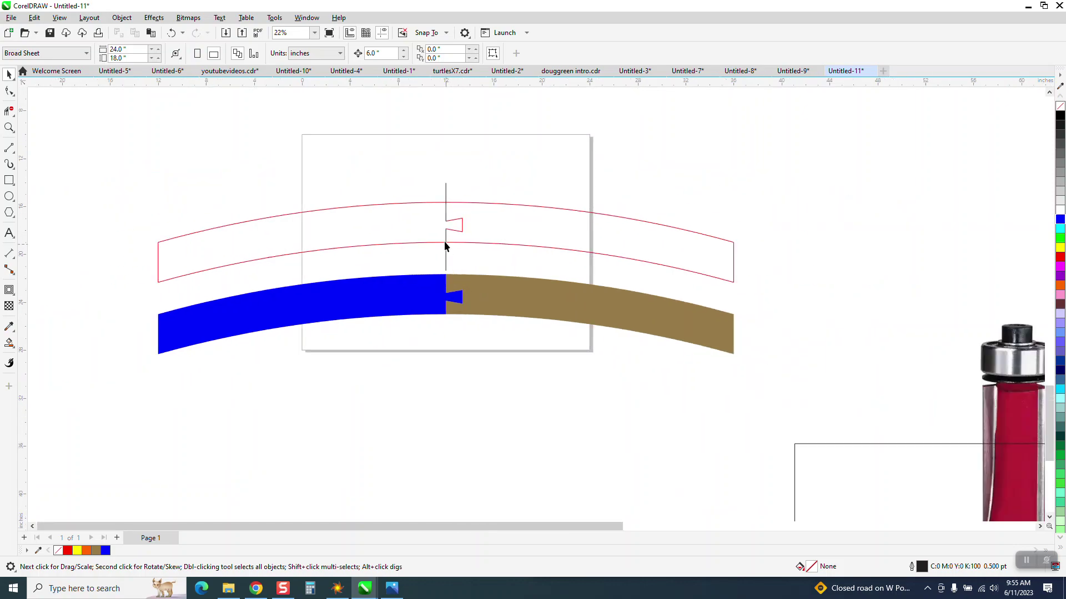
{"action": "left_click_drag", "start_coordinate": [123, 199], "coordinate": [767, 299]}
{"action": "key", "text": "Delete"}
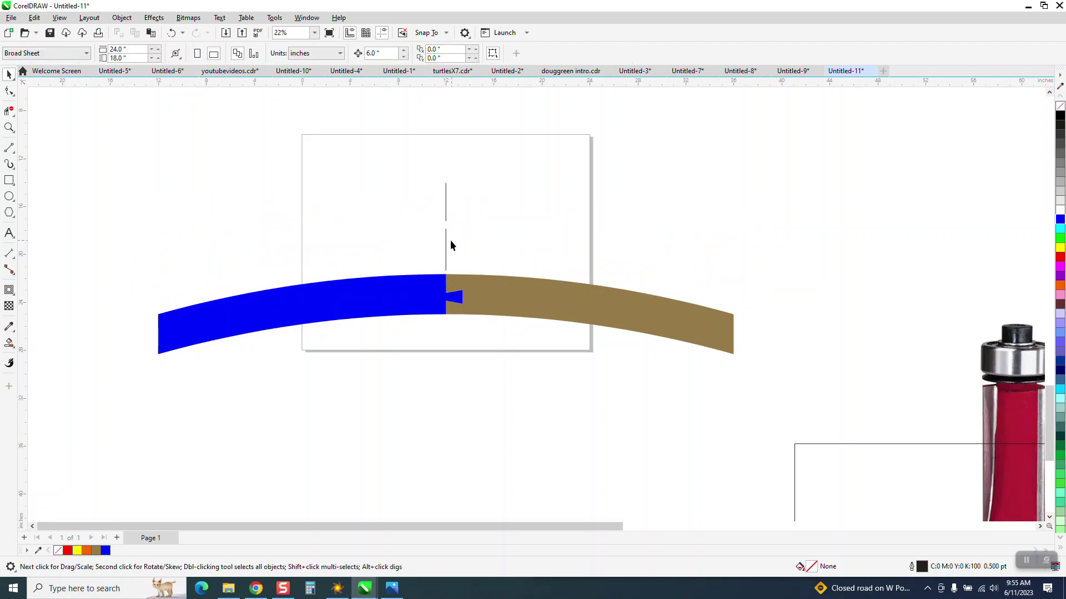
{"action": "left_click", "coordinate": [446, 243]}
{"action": "key", "text": "Delete"}
Step: Move the blue half onto the page and rotate it counterclockwise to a diagonal that fits entirely within the page
{"action": "left_click_drag", "start_coordinate": [431, 297], "coordinate": [549, 176]}
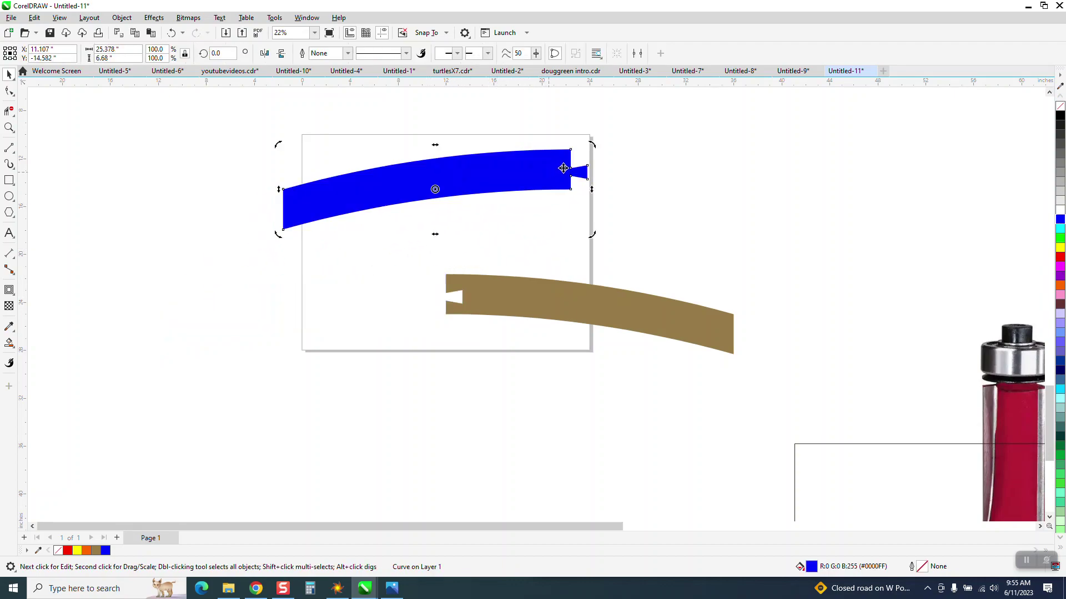
{"action": "left_click_drag", "start_coordinate": [592, 145], "coordinate": [514, 185]}
{"action": "left_click", "coordinate": [630, 137]}
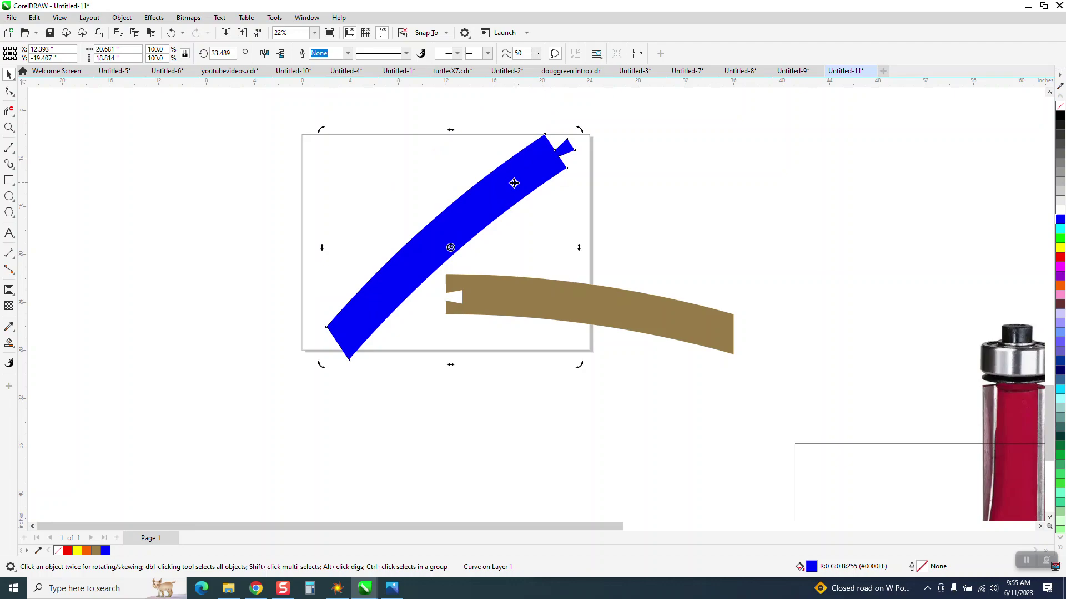
{"action": "left_click_drag", "start_coordinate": [582, 132], "coordinate": [601, 158]}
Step: Move the brown half off the page to its right side, and draw a rectangle about 23.5 by 17.5 in around the blue half
{"action": "left_click_drag", "start_coordinate": [633, 306], "coordinate": [815, 230]}
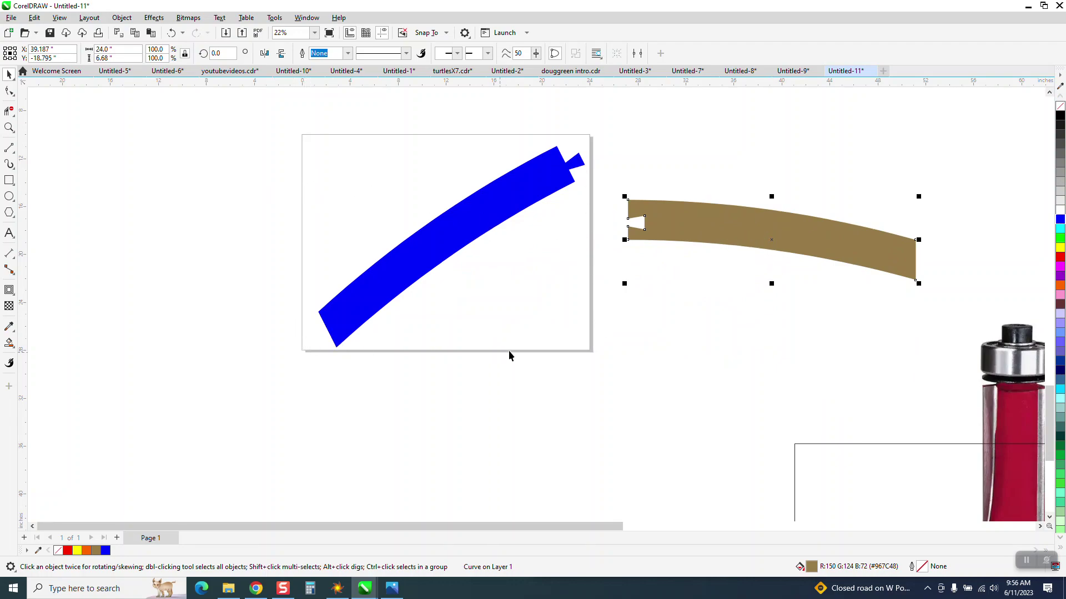
{"action": "left_click", "coordinate": [9, 180]}
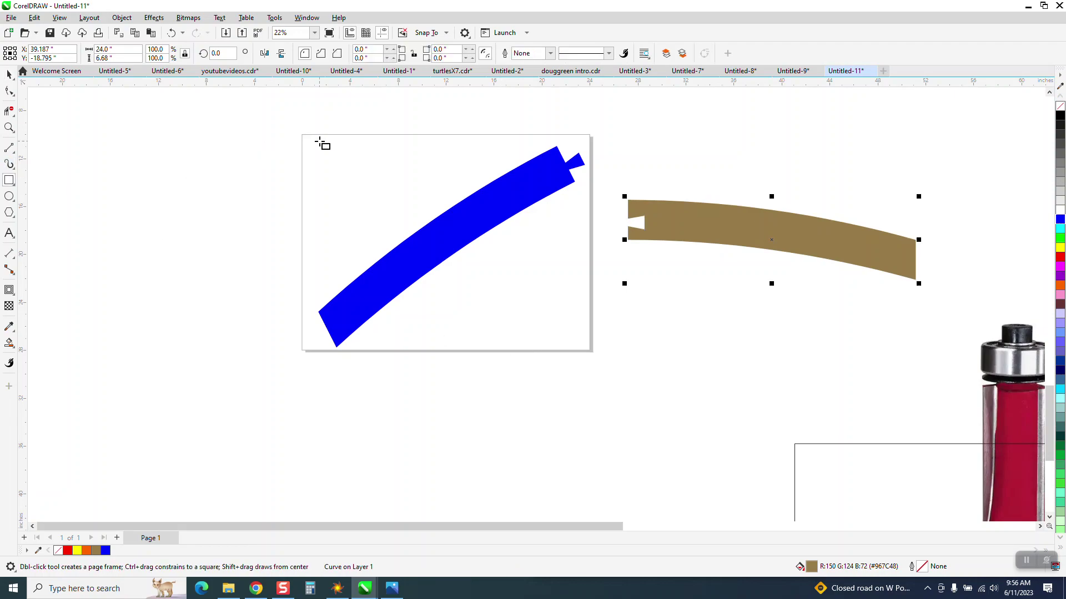
{"action": "left_click_drag", "start_coordinate": [308, 142], "coordinate": [589, 350]}
{"action": "left_click", "coordinate": [9, 74]}
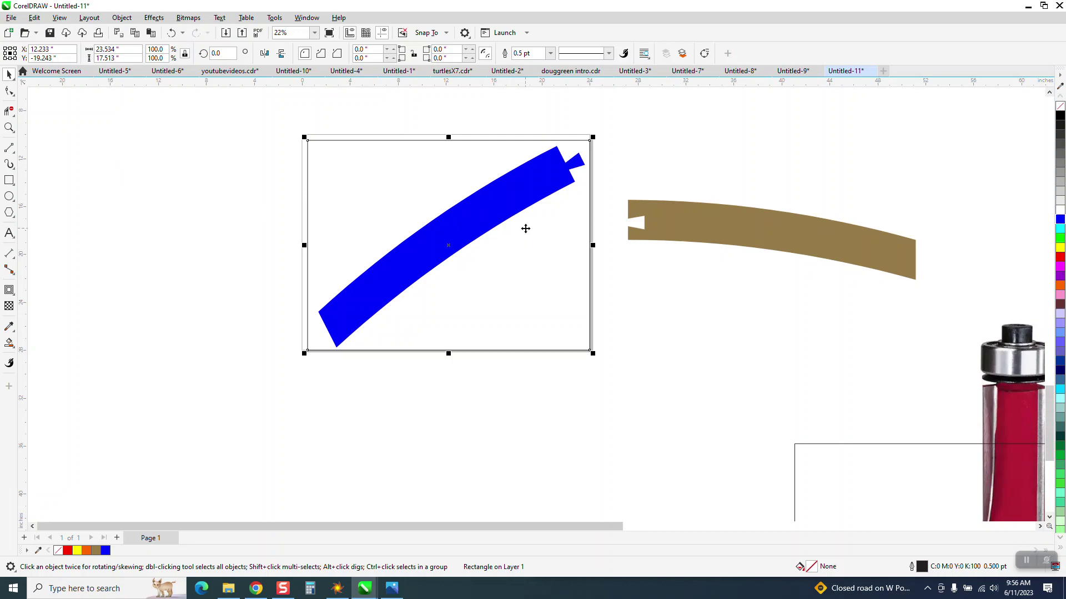
{"action": "scroll", "coordinate": [523, 229], "scroll_direction": "down", "scroll_amount": 3}
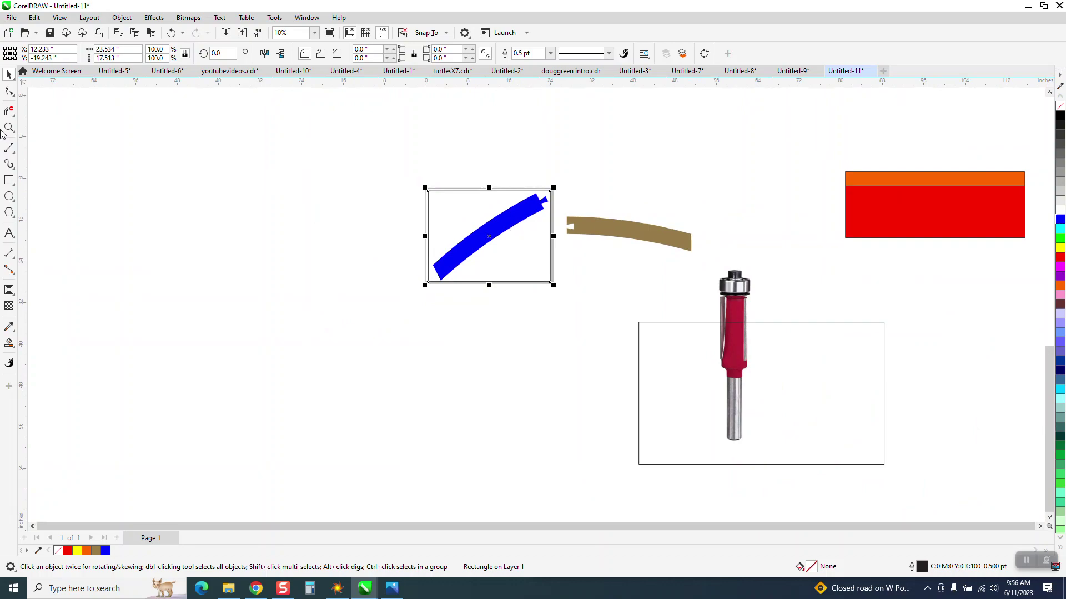
{"action": "left_click", "coordinate": [9, 127]}
{"action": "left_click_drag", "start_coordinate": [423, 176], "coordinate": [789, 320]}
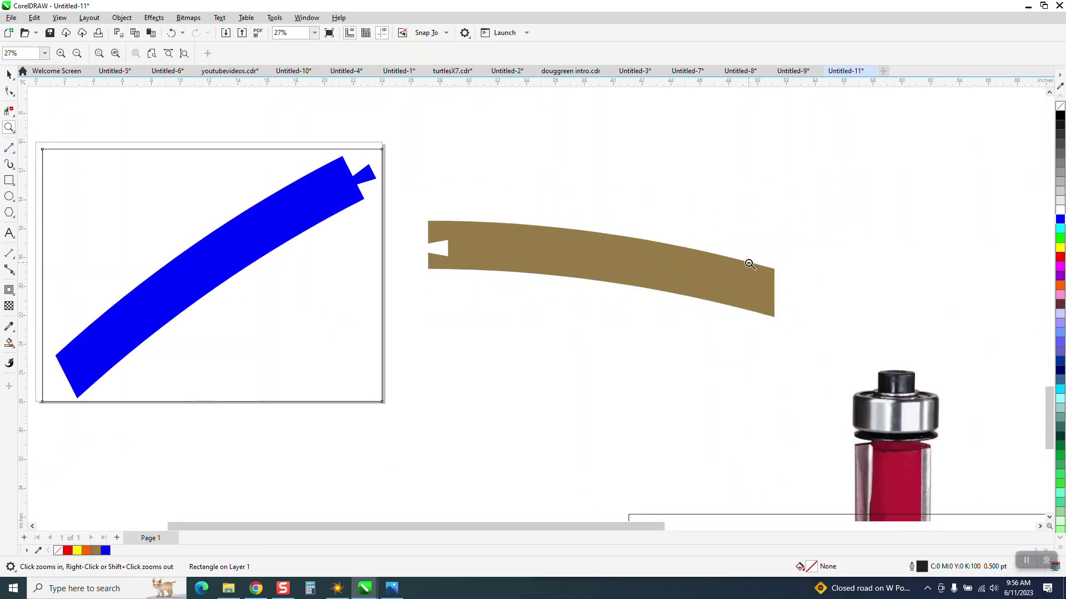